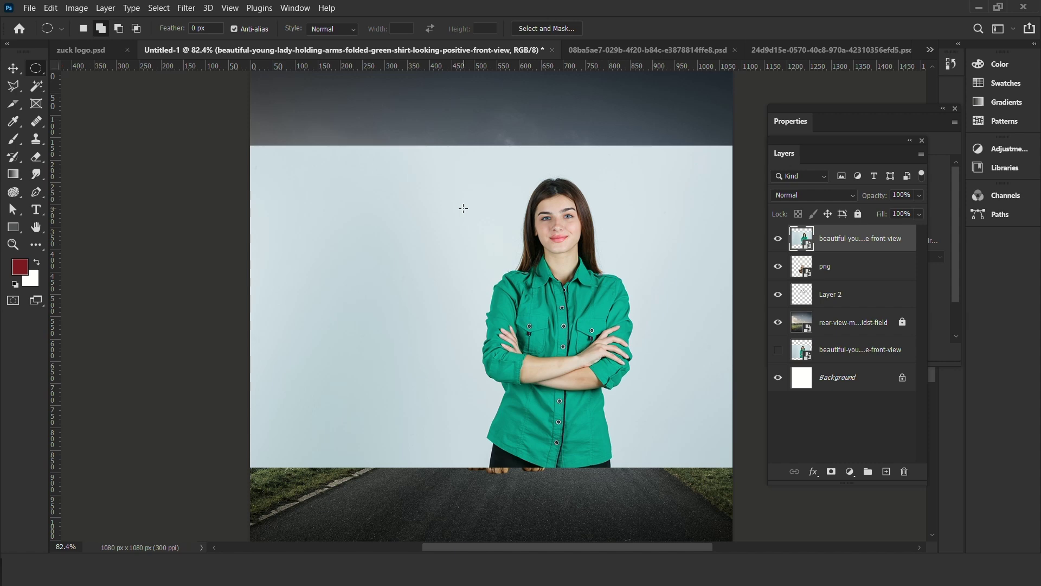
Draw a circular marquee selection around the woman's upper body and nudge it to the left
{"action": "left_click_drag", "start_coordinate": [477, 191], "coordinate": [698, 406]}
{"action": "key", "text": "Left"}
{"action": "key", "text": "Left"}
{"action": "key", "text": "Left"}
{"action": "key", "text": "Left"}
{"action": "key", "text": "Left"}
{"action": "key", "text": "Left"}
{"action": "key", "text": "Left"}
{"action": "key", "text": "Left"}
{"action": "key", "text": "Left"}
{"action": "key", "text": "Left"}
{"action": "key", "text": "Left"}
{"action": "key", "text": "Left"}
{"action": "key", "text": "Left"}
{"action": "key", "text": "Left"}
{"action": "key", "text": "Left"}
{"action": "key", "text": "Left"}
{"action": "key", "text": "Left"}
{"action": "key", "text": "Left"}
{"action": "key", "text": "Left"}
{"action": "key", "text": "Left"}
{"action": "key", "text": "Left"}
{"action": "key", "text": "Left"}
{"action": "key", "text": "Left"}
{"action": "key", "text": "Left"}
{"action": "key", "text": "Left"}
{"action": "key", "text": "Left"}
{"action": "key", "text": "Left"}
{"action": "key", "text": "Left"}
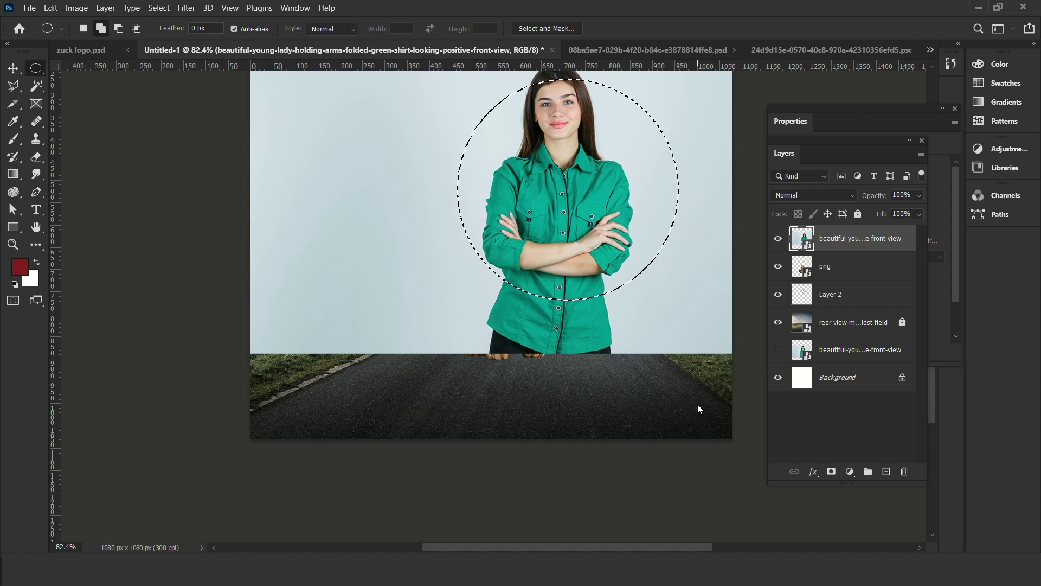
Move the circular selection upward in larger increments so that it encloses the woman's whole head
{"action": "key", "text": "shift+Up"}
{"action": "key", "text": "shift+Up"}
{"action": "key", "text": "shift+Up"}
{"action": "key", "text": "shift+Up"}
{"action": "key", "text": "shift+Up"}
{"action": "scroll", "coordinate": [434, 282], "scroll_direction": "up", "scroll_amount": 2}
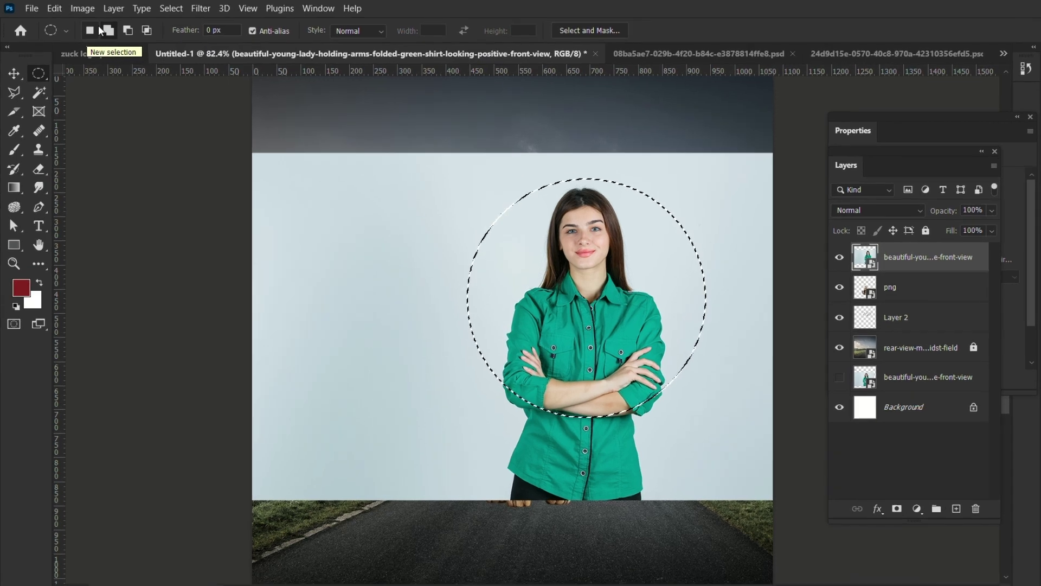
Add an overlapping ellipse that extends the circular selection down to the woman's waist
{"action": "left_click", "coordinate": [101, 28]}
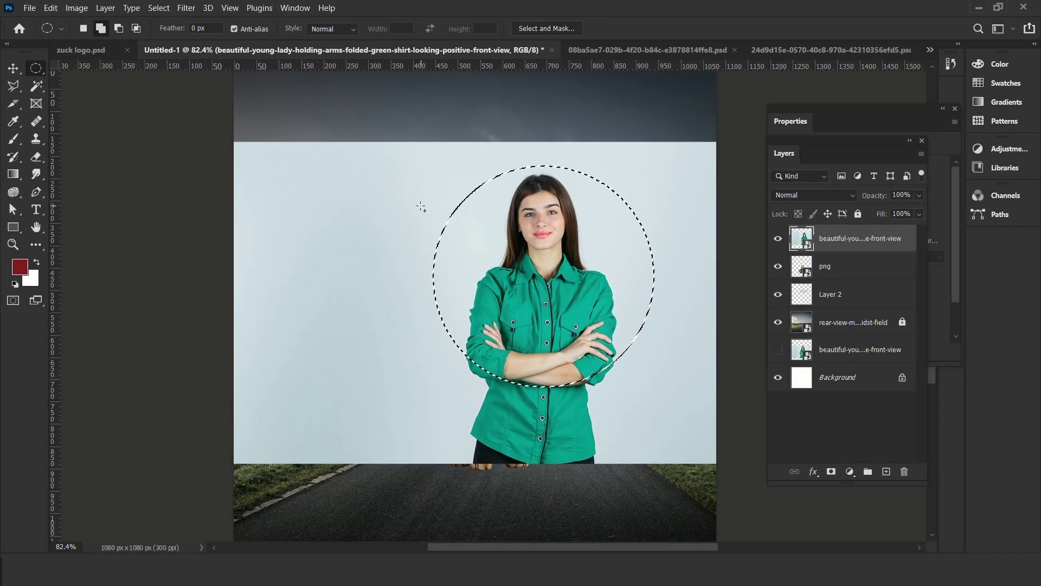
{"action": "left_click_drag", "start_coordinate": [421, 207], "coordinate": [649, 464]}
Subtract overlapping ellipses from the left side and the lower part of the selection around the woman
{"action": "left_click", "coordinate": [118, 29]}
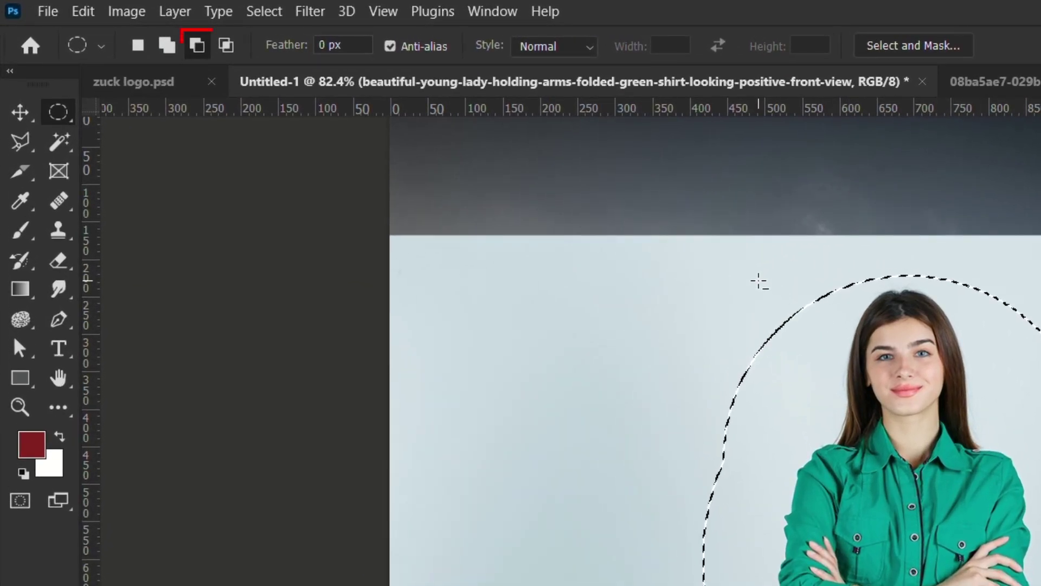
{"action": "left_click_drag", "start_coordinate": [803, 278], "coordinate": [848, 409]}
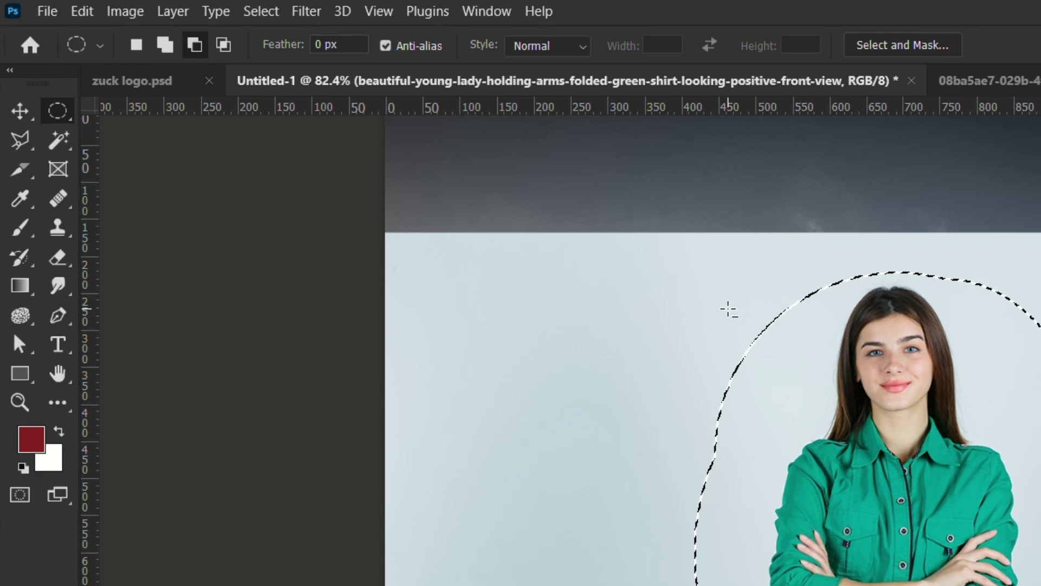
{"action": "left_click_drag", "start_coordinate": [728, 309], "coordinate": [886, 585]}
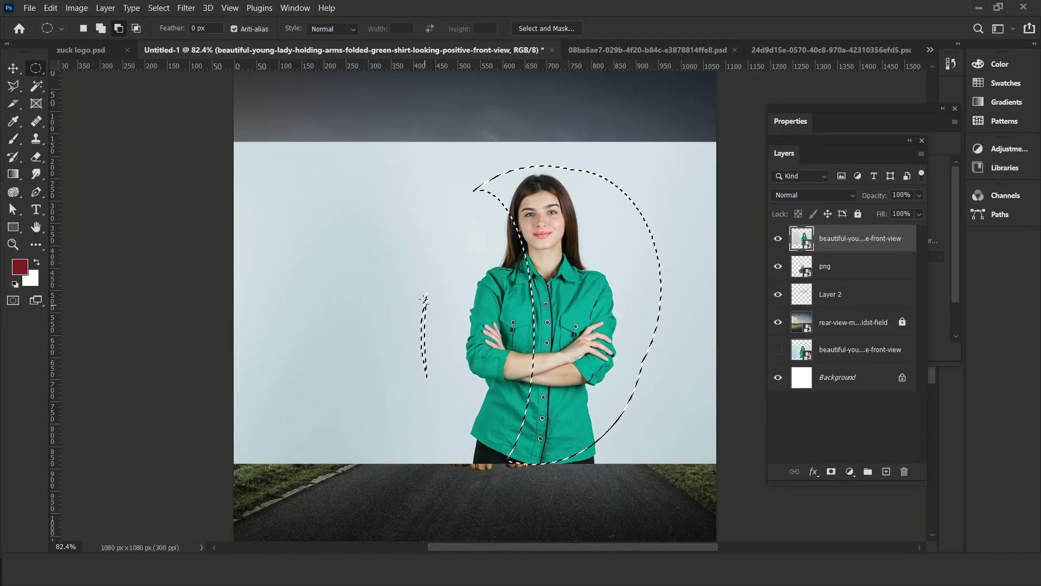
{"action": "left_click_drag", "start_coordinate": [382, 250], "coordinate": [448, 382]}
{"action": "left_click_drag", "start_coordinate": [534, 436], "coordinate": [715, 492]}
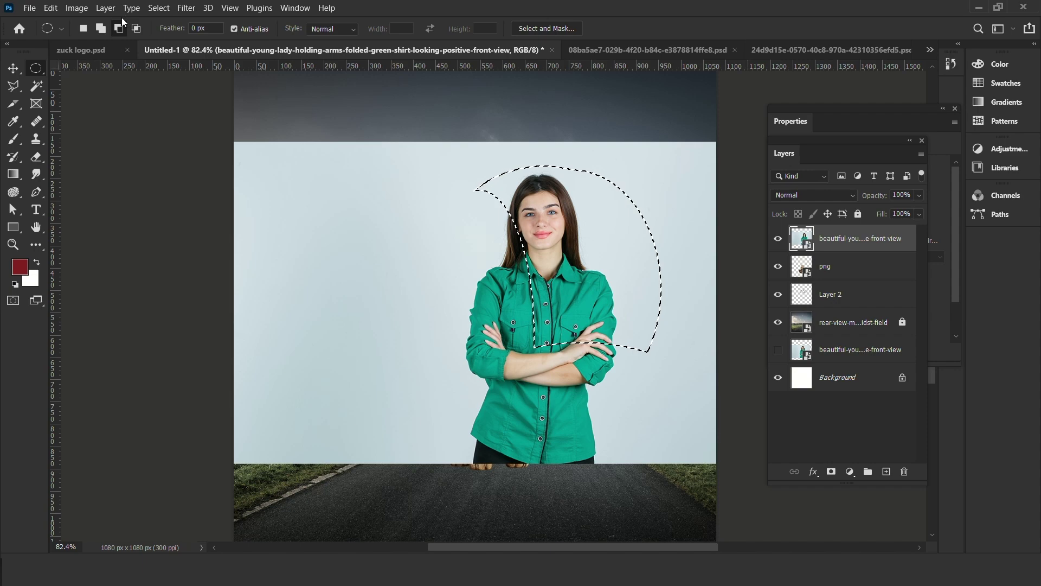
Intersect the remaining selection with an ellipse around the woman's head and shoulders
{"action": "left_click", "coordinate": [136, 28]}
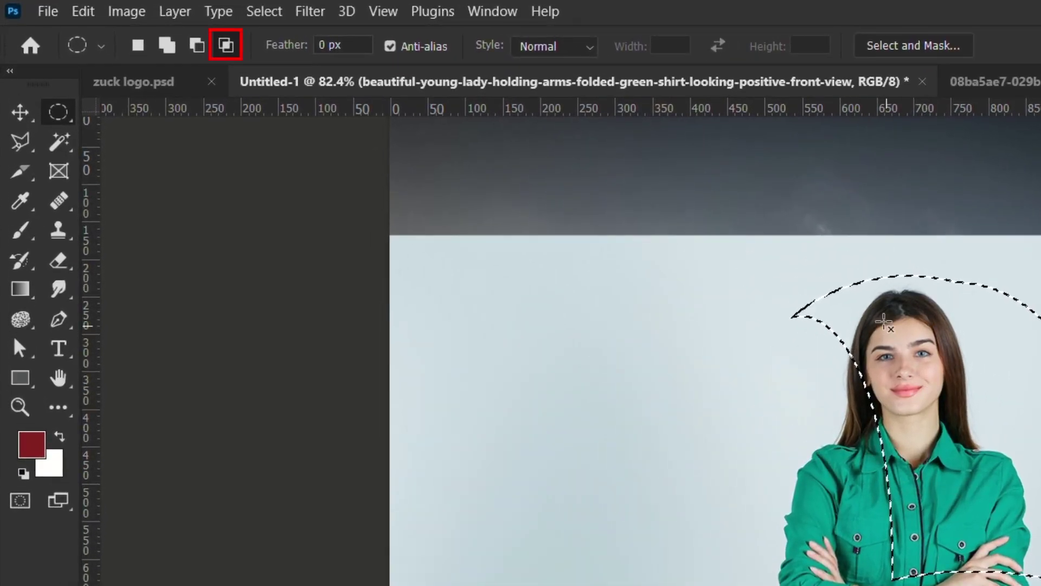
{"action": "left_click_drag", "start_coordinate": [881, 302], "coordinate": [1040, 513]}
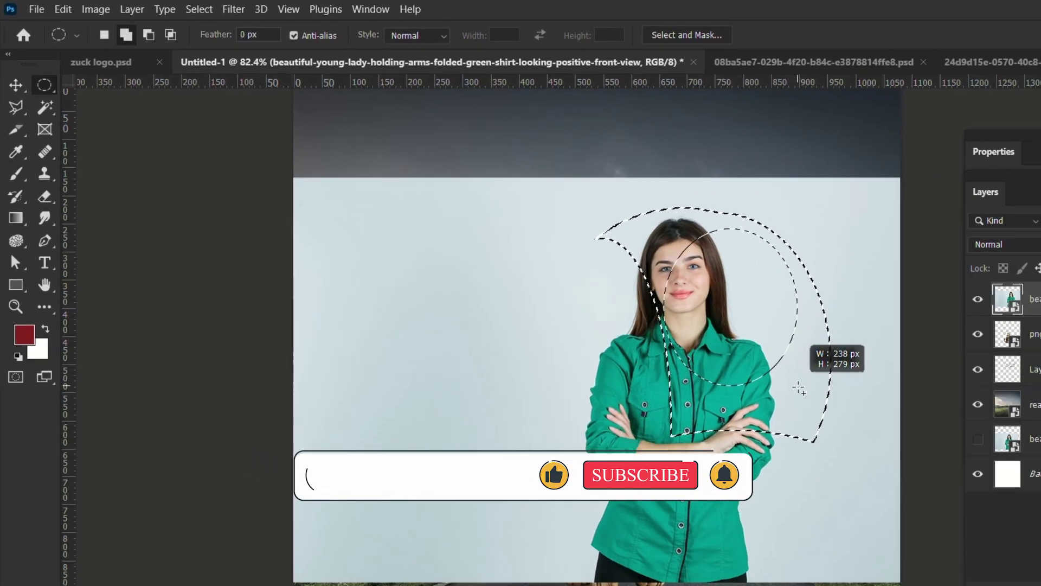
{"action": "left_click_drag", "start_coordinate": [799, 389], "coordinate": [800, 388]}
{"action": "key", "text": "ctrl+z"}
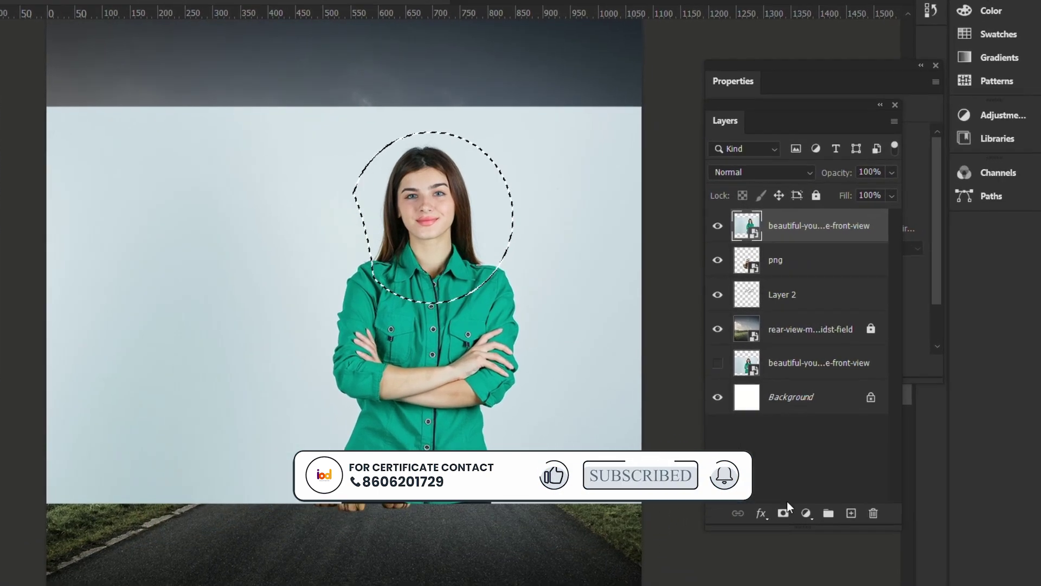
Rasterize the topmost photo layer of the woman, keeping the head selection active
{"action": "left_click", "coordinate": [783, 513]}
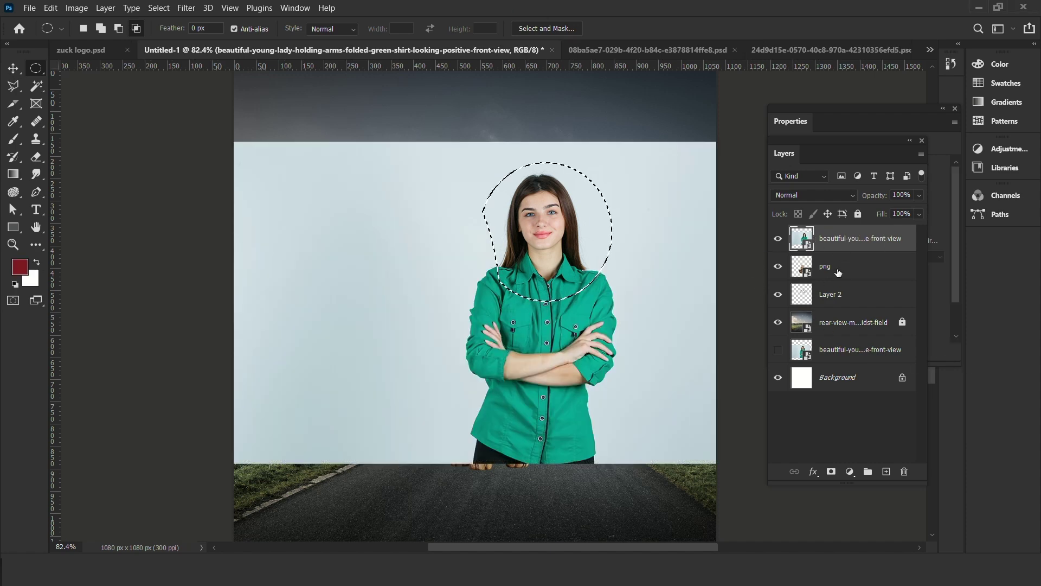
{"action": "right_click", "coordinate": [899, 249]}
{"action": "left_click", "coordinate": [862, 250]}
{"action": "key", "text": "Delete"}
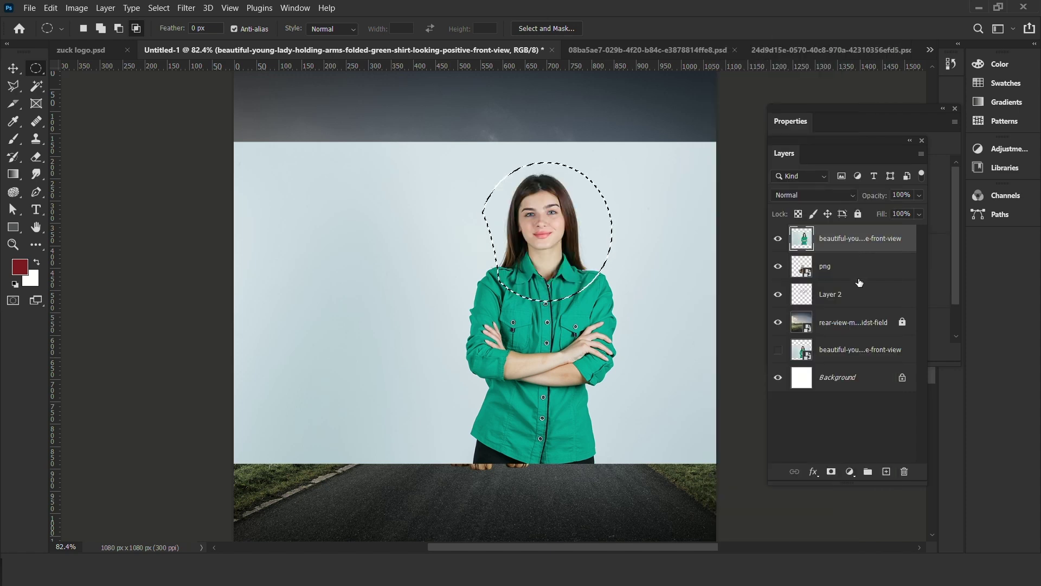
Try hiding the selected head area with an inverted layer mask, and undo the mask
{"action": "left_click", "coordinate": [831, 476], "text": "alt"}
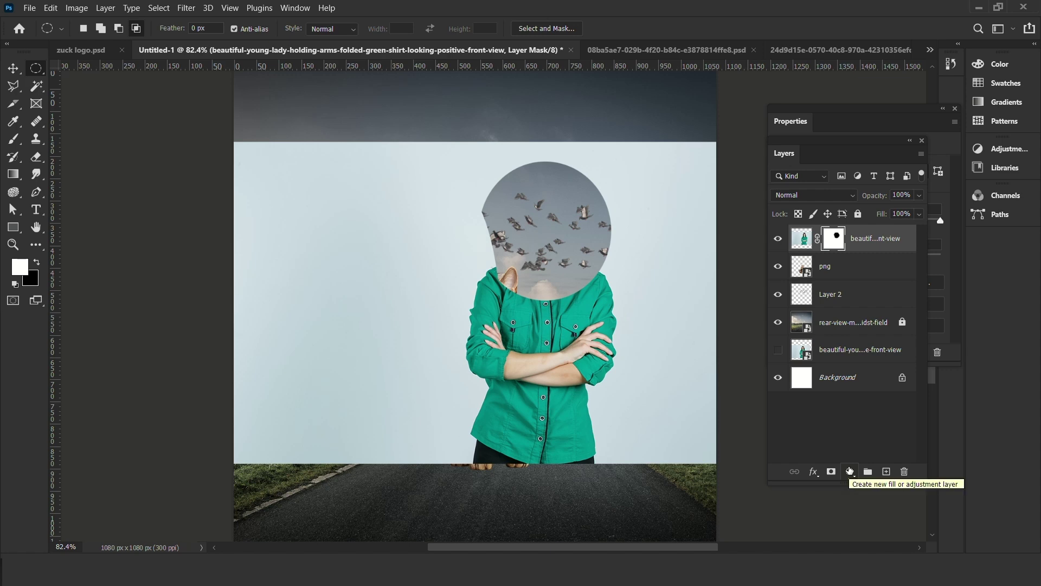
{"action": "key", "text": "ctrl+z"}
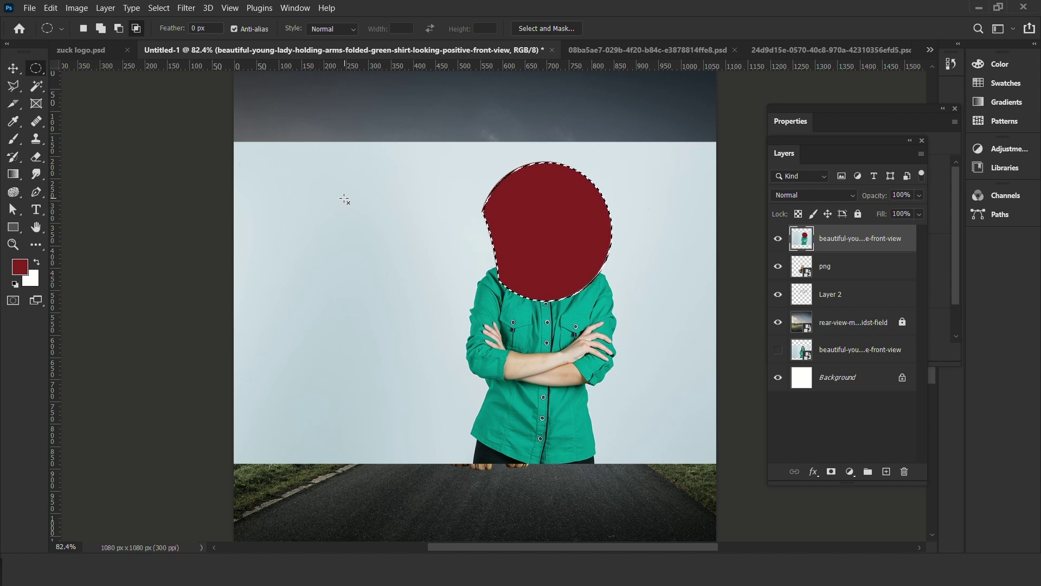
Deselect the red-filled head area and switch to the Move tool
{"action": "left_click", "coordinate": [422, 184]}
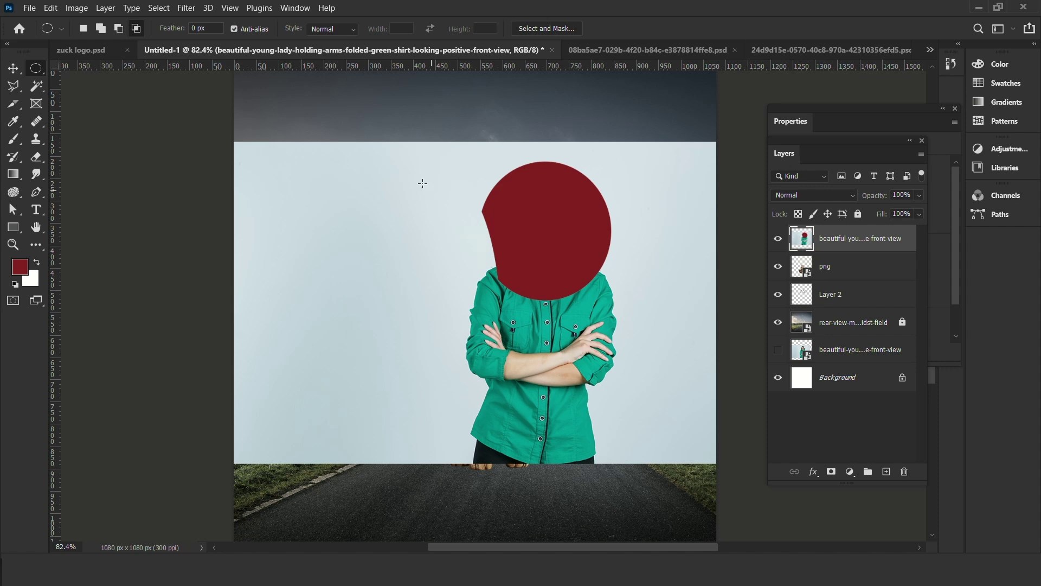
{"action": "left_click", "coordinate": [13, 67]}
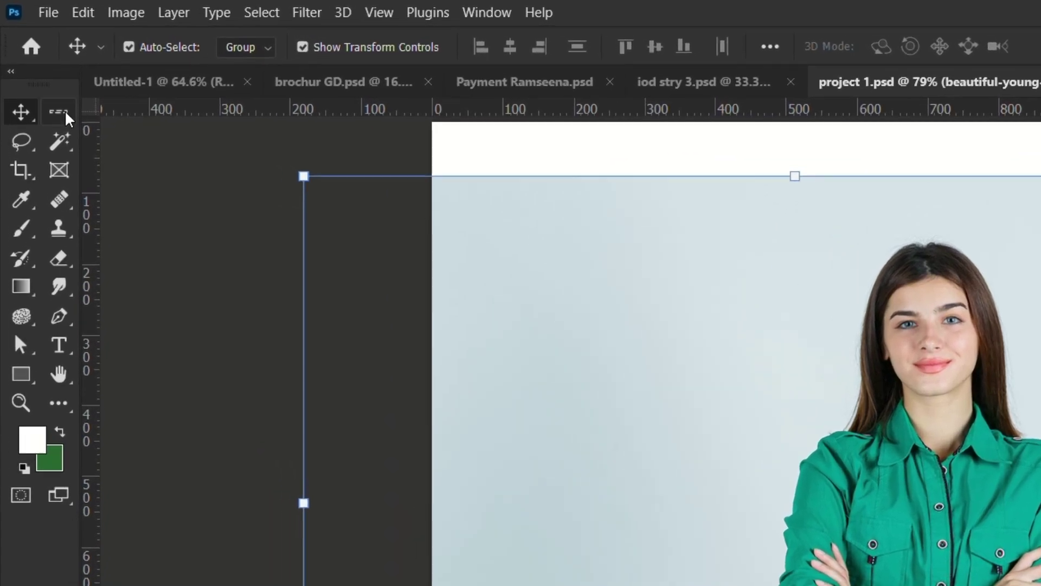
Place a Single Row Marquee selection across the photo at the woman's eye level in project 1.psd
{"action": "left_click", "coordinate": [62, 113]}
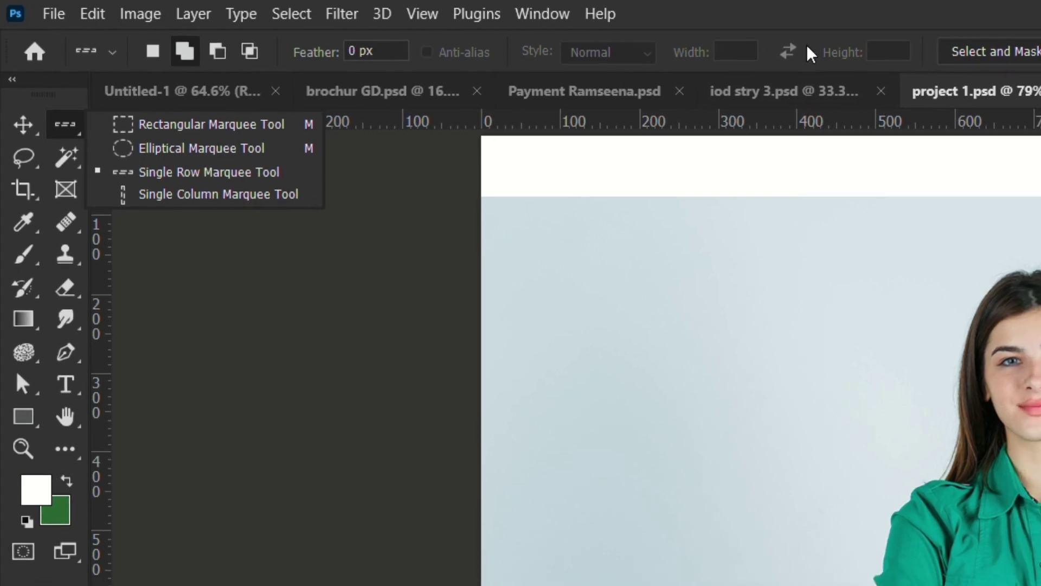
{"action": "left_click", "coordinate": [841, 52]}
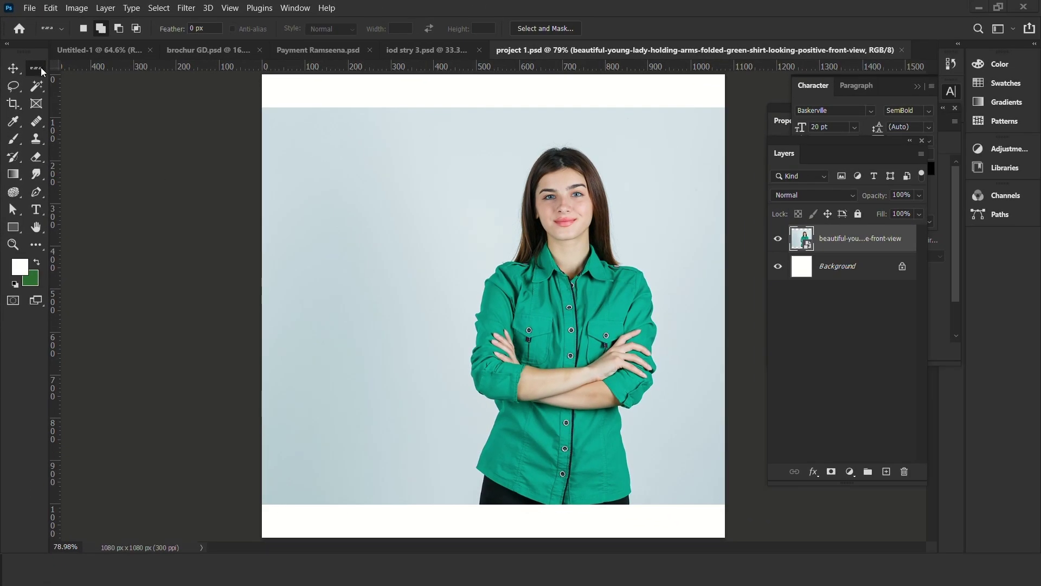
{"action": "left_click", "coordinate": [42, 71]}
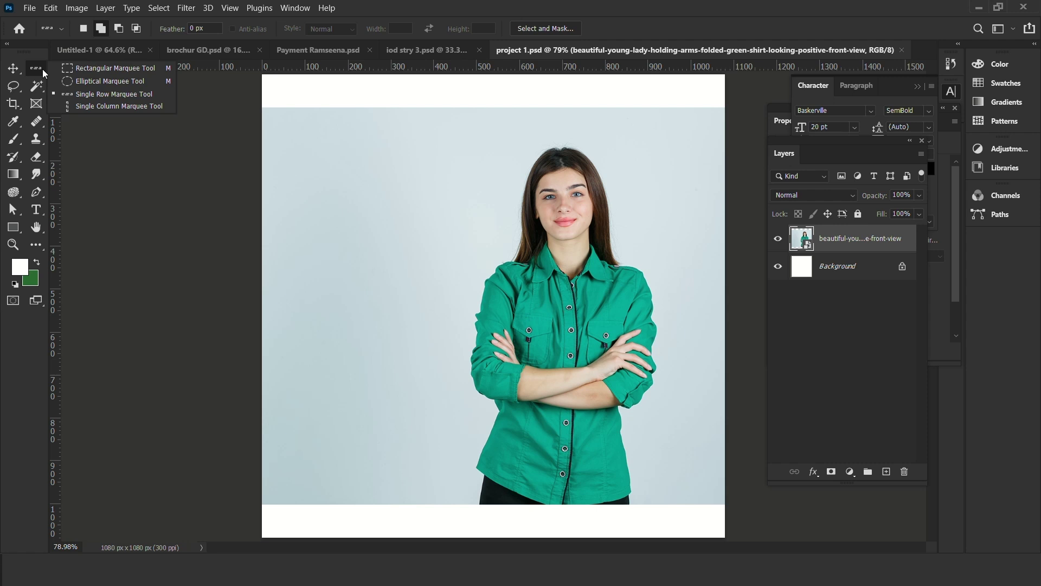
{"action": "left_click", "coordinate": [91, 96]}
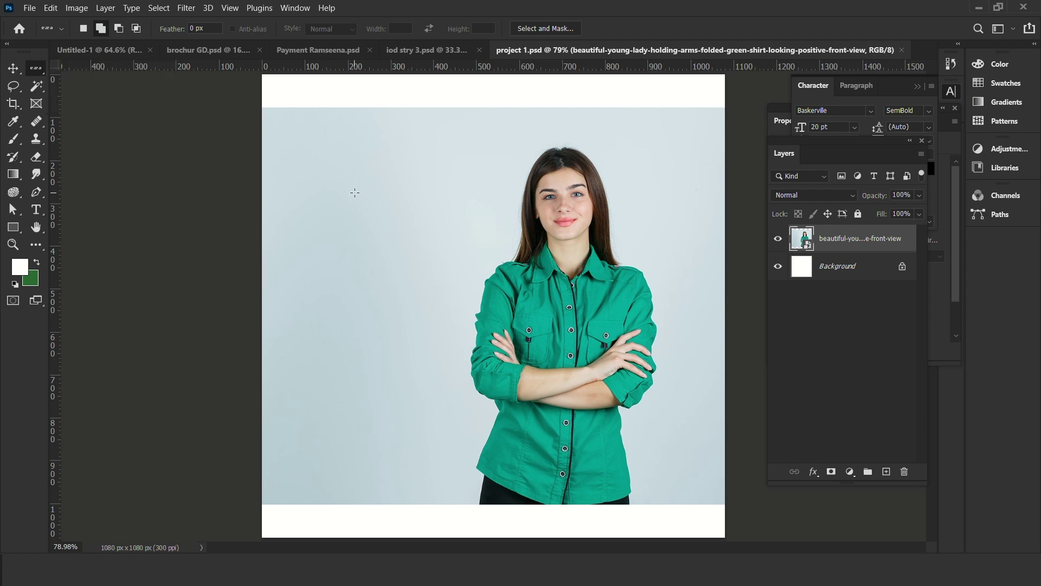
{"action": "left_click", "coordinate": [354, 193]}
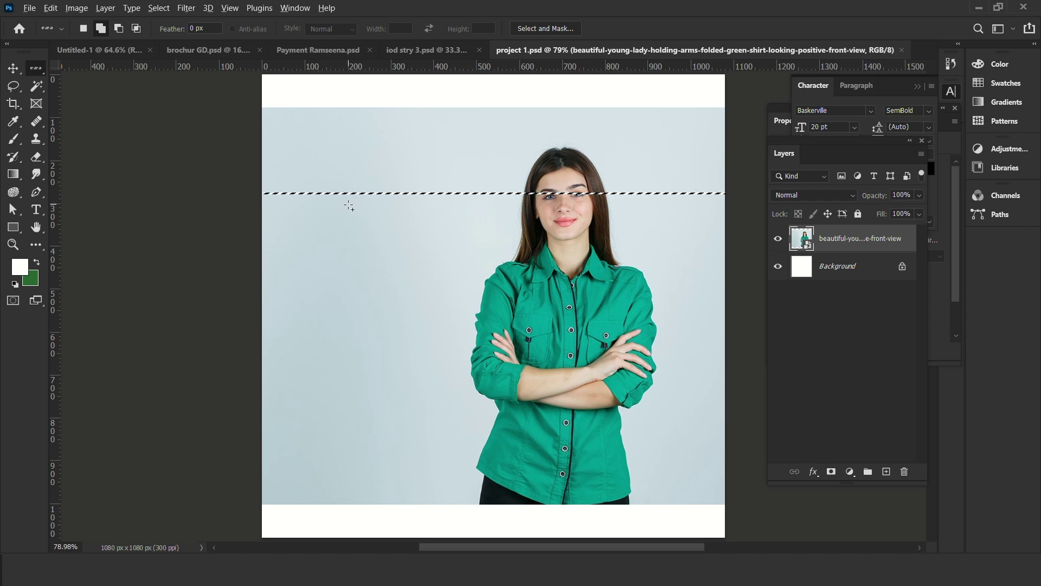
Examine the height of the single-row selection at pixel level
{"action": "scroll", "coordinate": [349, 205], "scroll_direction": "up", "scroll_amount": 6}
{"action": "scroll", "coordinate": [421, 192], "scroll_direction": "up", "scroll_amount": 8}
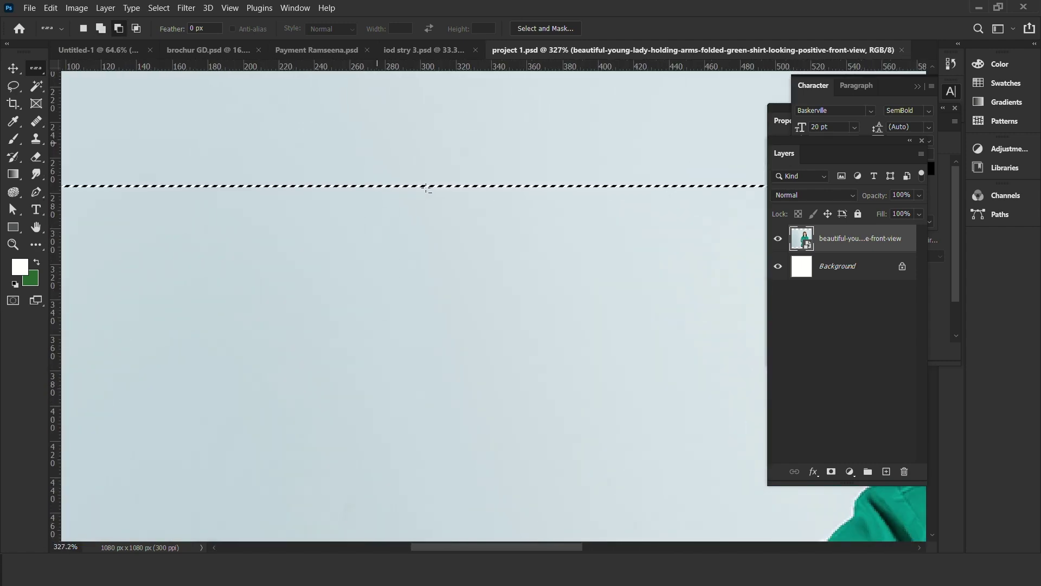
{"action": "scroll", "coordinate": [427, 187], "scroll_direction": "up", "scroll_amount": 4}
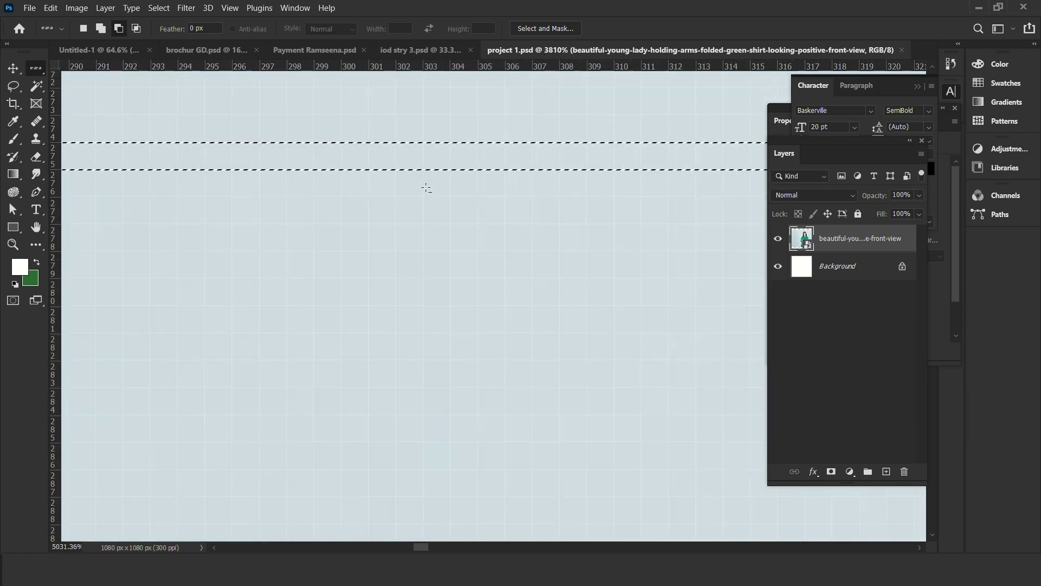
{"action": "scroll", "coordinate": [387, 203], "scroll_direction": "down", "scroll_amount": 4}
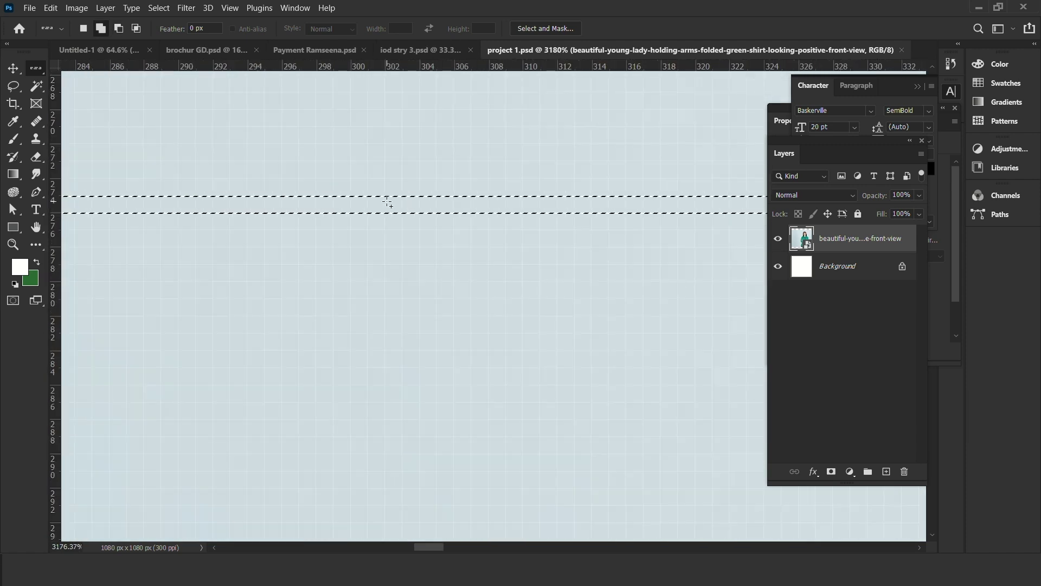
{"action": "scroll", "coordinate": [387, 202], "scroll_direction": "down", "scroll_amount": 2}
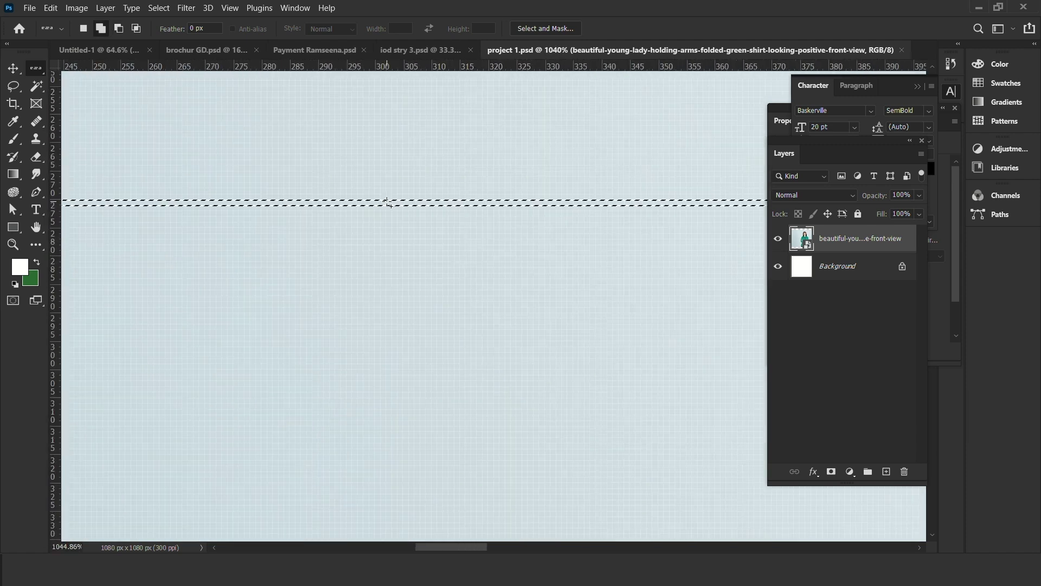
{"action": "key", "text": "ctrl+d"}
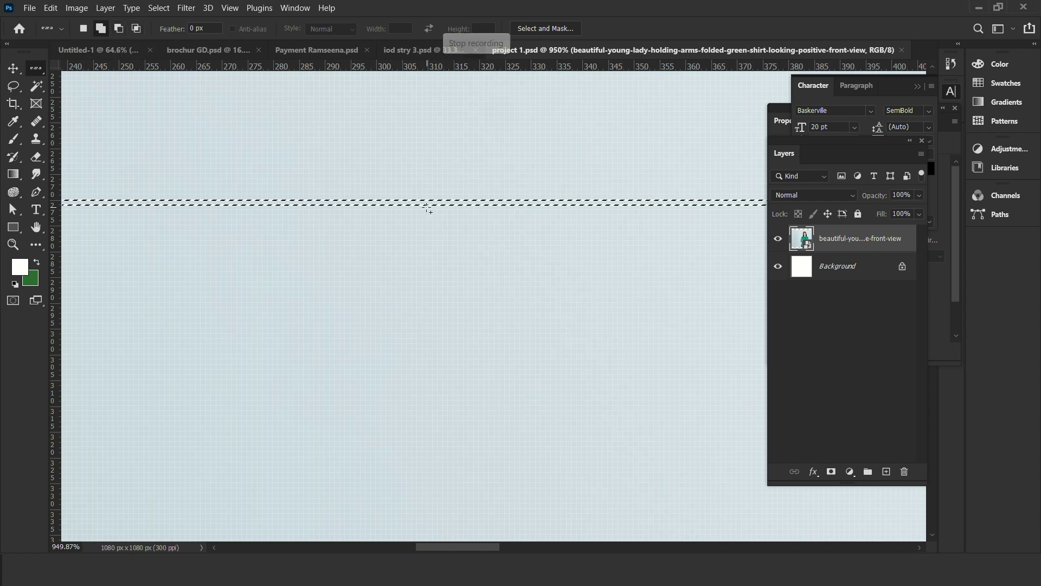
Add the pixel row directly above to the single-row selection, and subtract that same row again
{"action": "scroll", "coordinate": [345, 205], "scroll_direction": "up", "scroll_amount": 6}
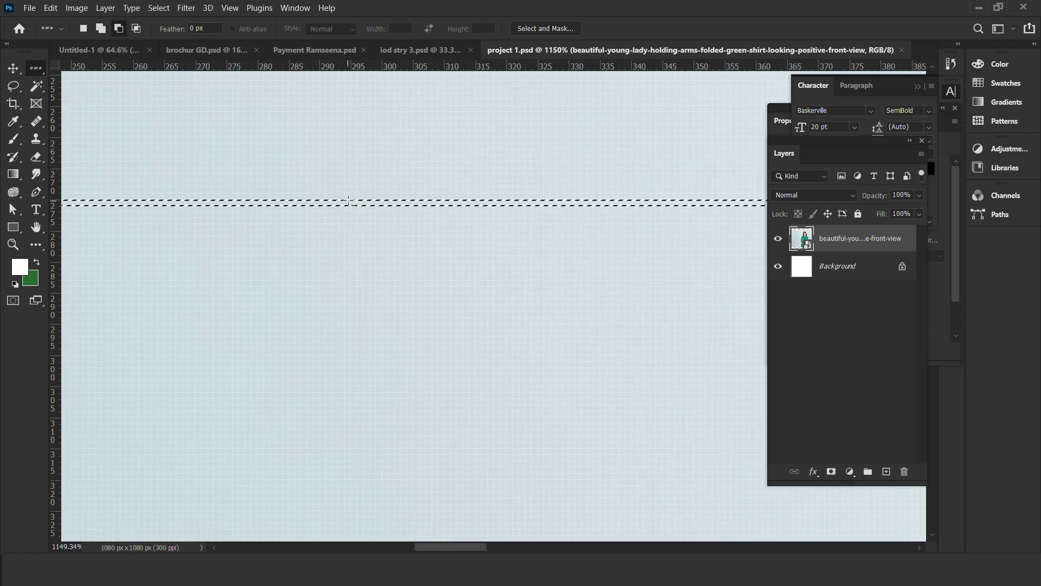
{"action": "scroll", "coordinate": [379, 187], "scroll_direction": "up", "scroll_amount": 2}
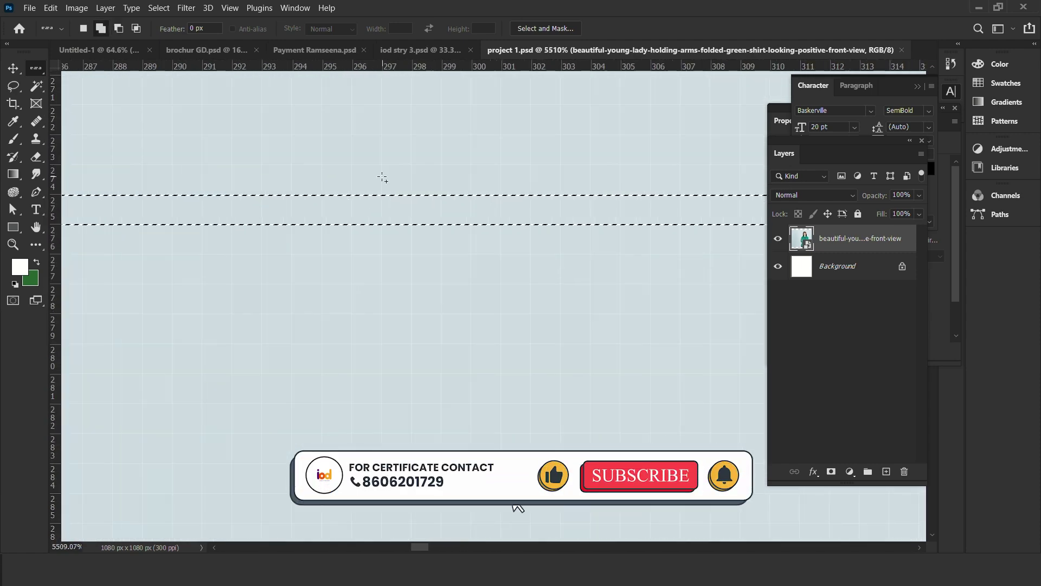
{"action": "left_click", "coordinate": [390, 183]}
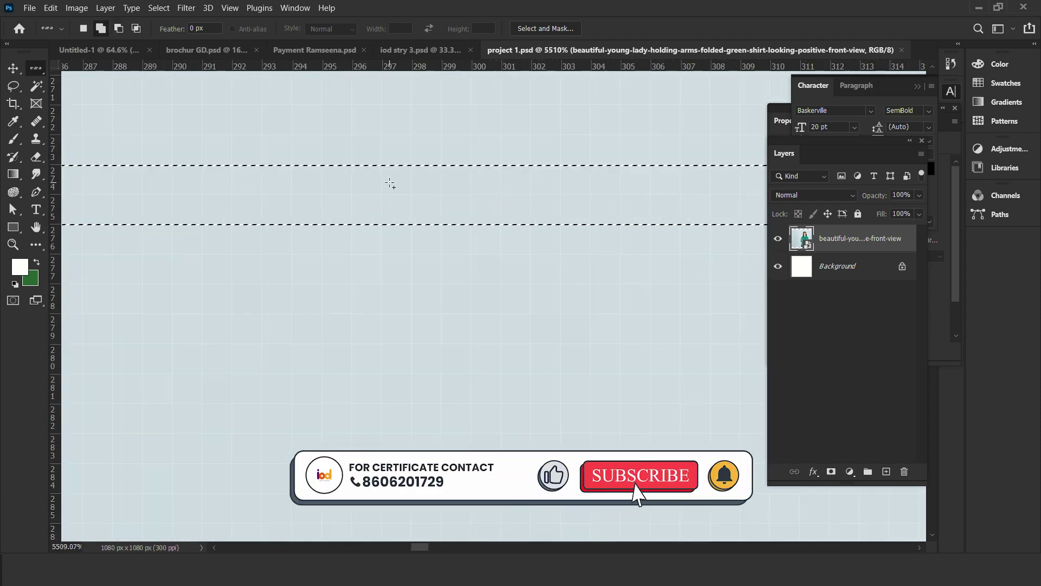
{"action": "left_click", "coordinate": [119, 28]}
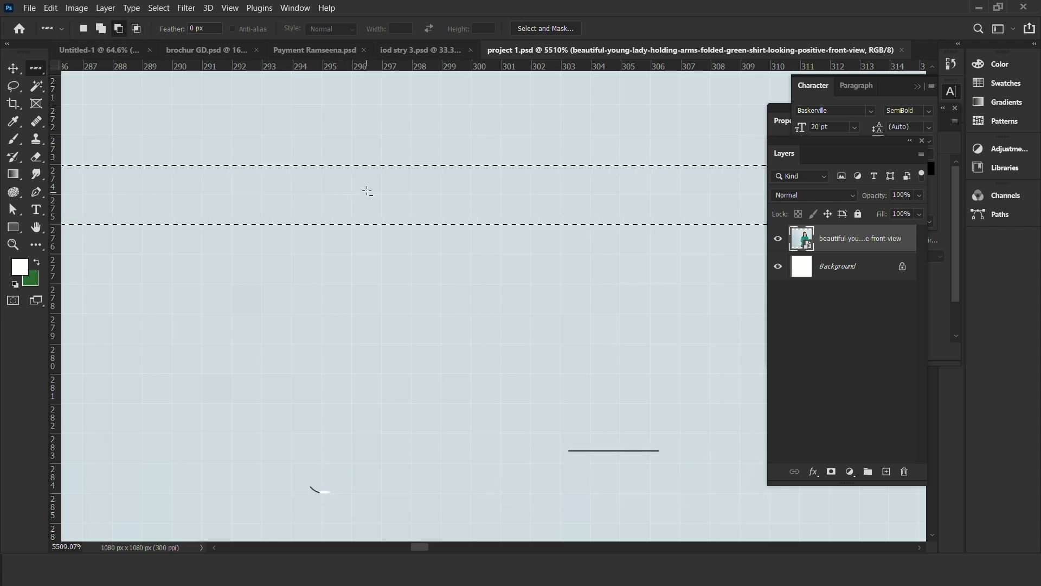
{"action": "left_click", "coordinate": [384, 185]}
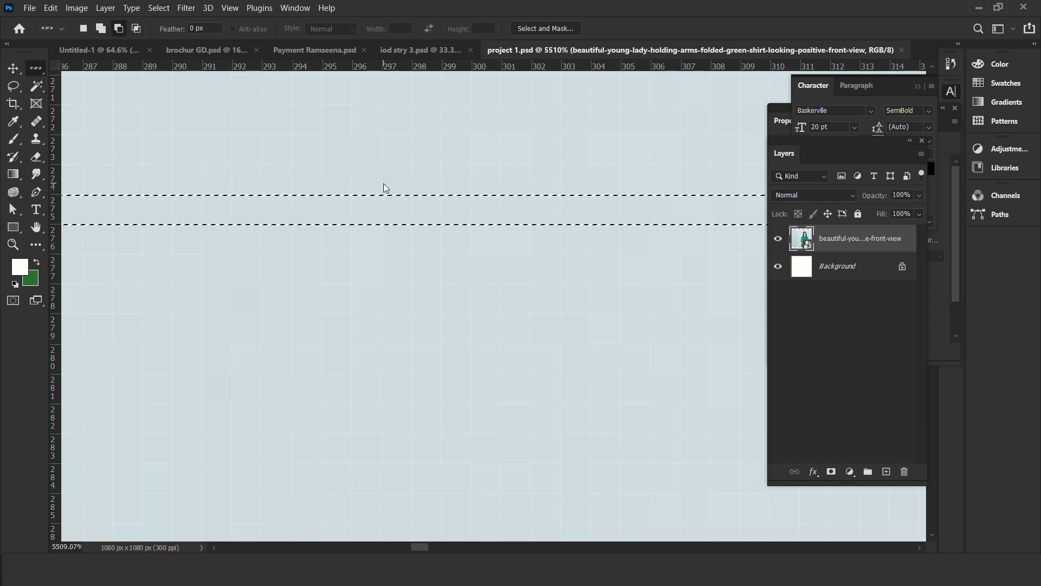
Add a layer mask to the woman's photo layer that reveals only the selected pixel rows
{"action": "scroll", "coordinate": [416, 201], "scroll_direction": "down", "scroll_amount": 3}
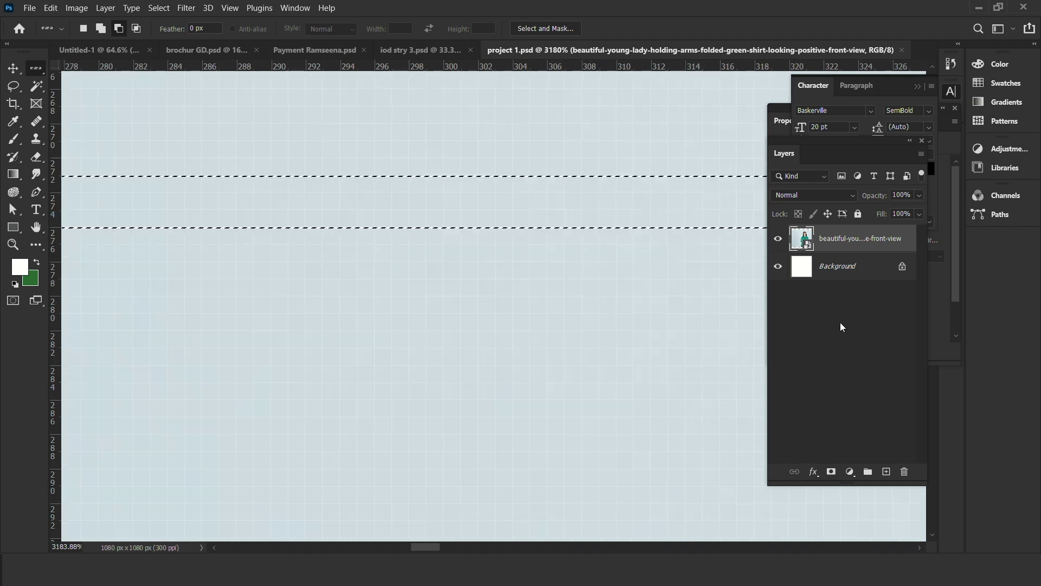
{"action": "scroll", "coordinate": [618, 309], "scroll_direction": "down", "scroll_amount": 8}
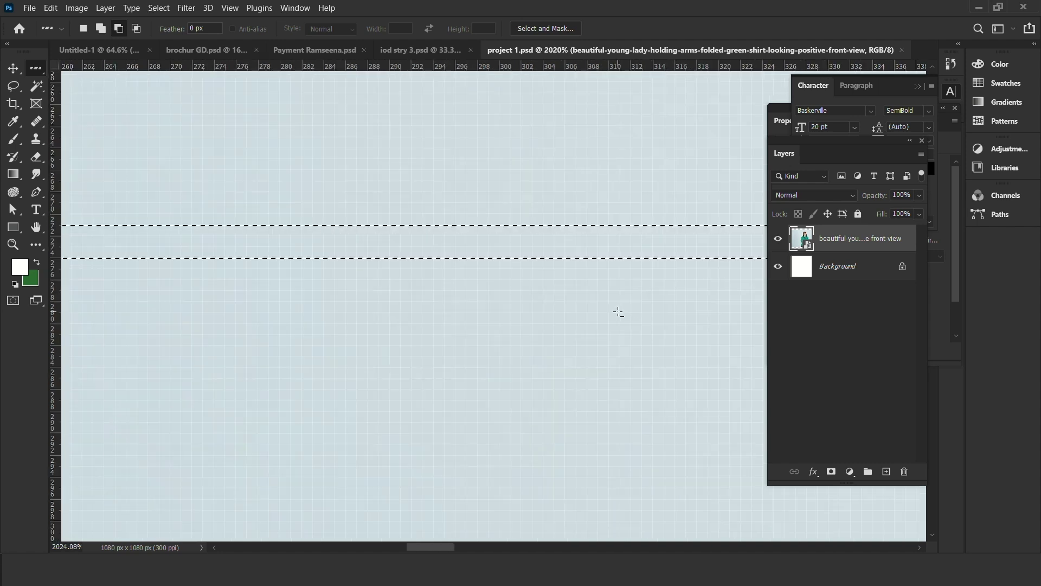
{"action": "scroll", "coordinate": [631, 294], "scroll_direction": "down", "scroll_amount": 6}
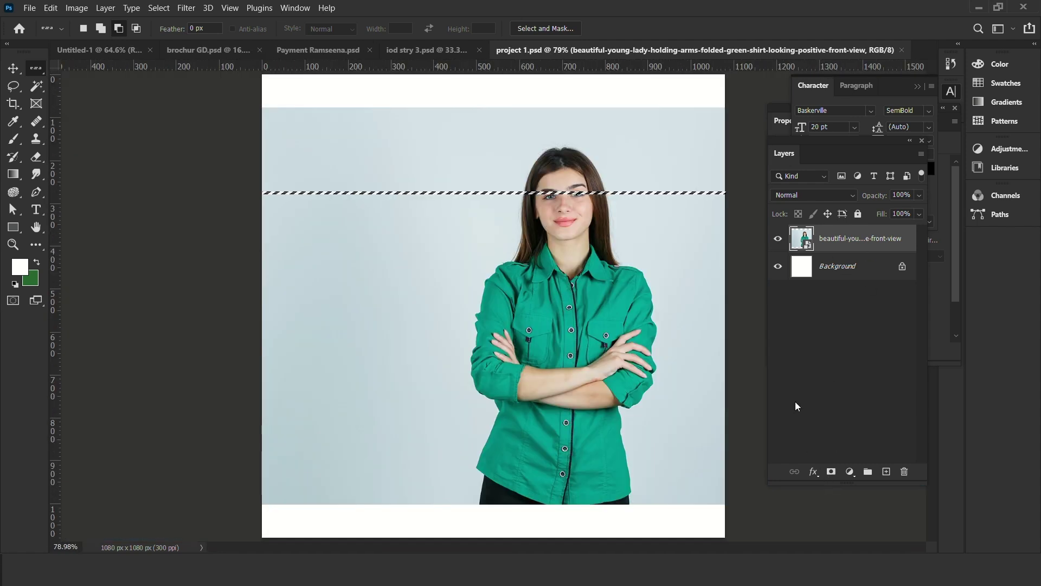
{"action": "left_click", "coordinate": [832, 471]}
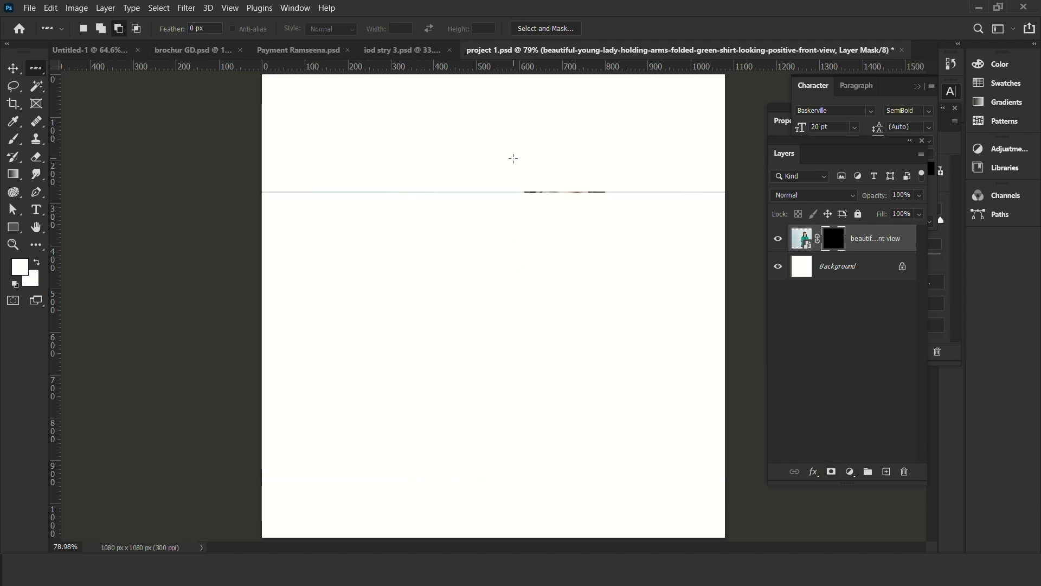
Check the masked pixel rows up close and undo the layer mask on the woman's photo layer
{"action": "scroll", "coordinate": [627, 225], "scroll_direction": "up", "scroll_amount": 6}
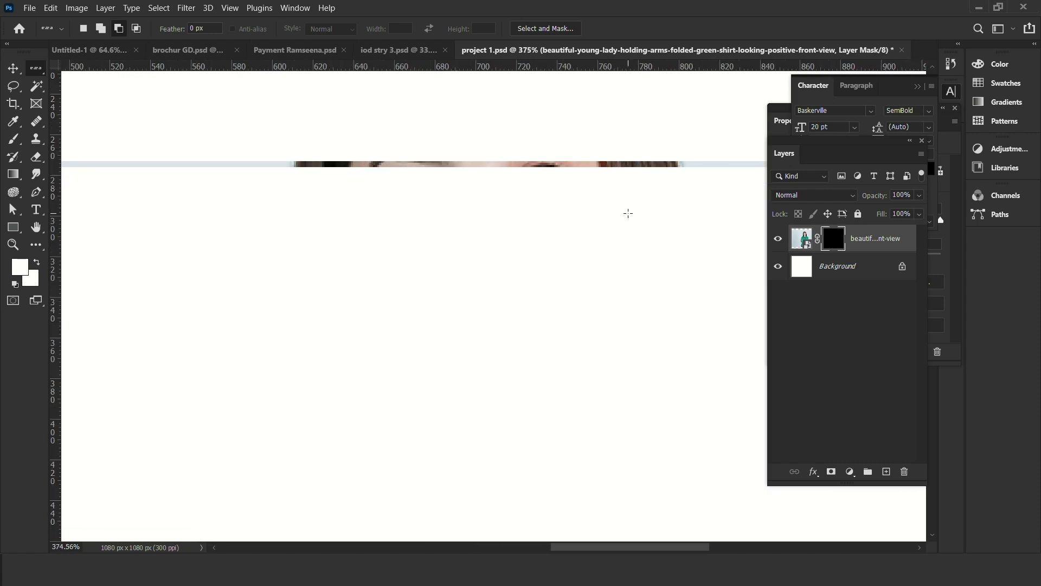
{"action": "scroll", "coordinate": [628, 213], "scroll_direction": "up", "scroll_amount": 1}
{"action": "scroll", "coordinate": [628, 214], "scroll_direction": "down", "scroll_amount": 10}
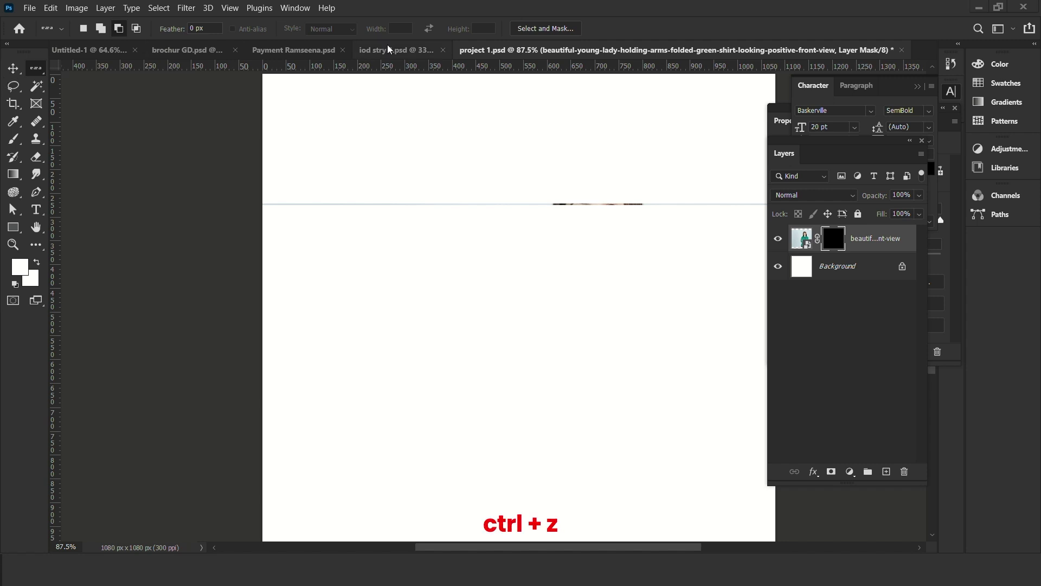
{"action": "key", "text": "ctrl+z"}
Try to delete the selected pixel row from the smart object photo layer, and rasterize that layer
{"action": "key", "text": "v"}
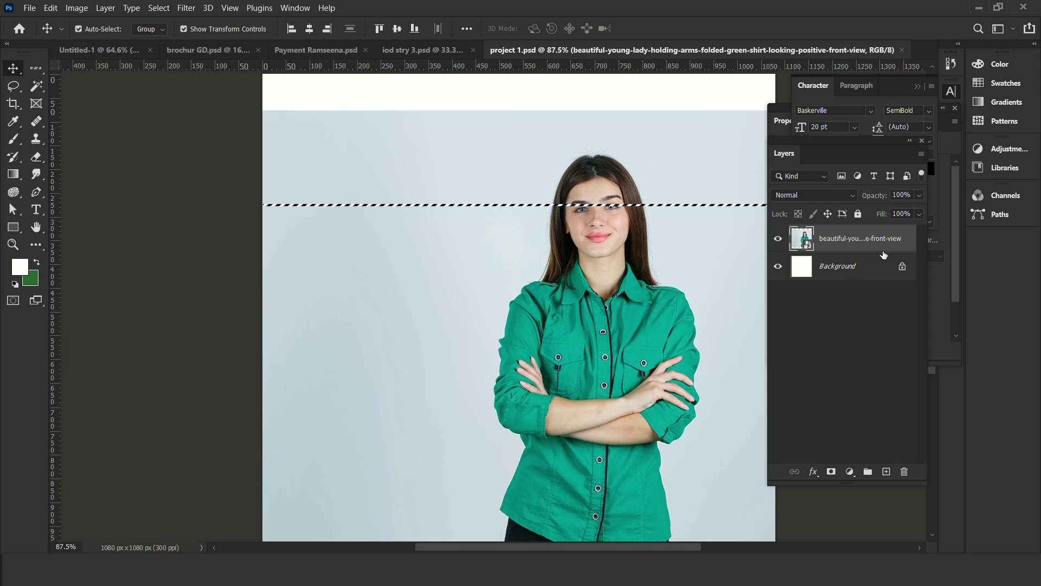
{"action": "key", "text": "Delete"}
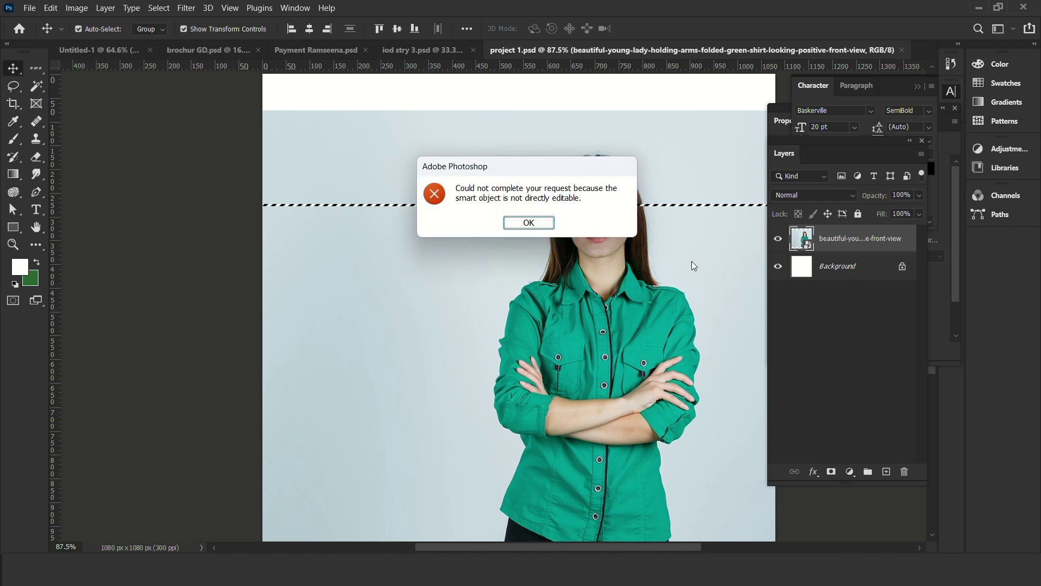
{"action": "left_click", "coordinate": [529, 223]}
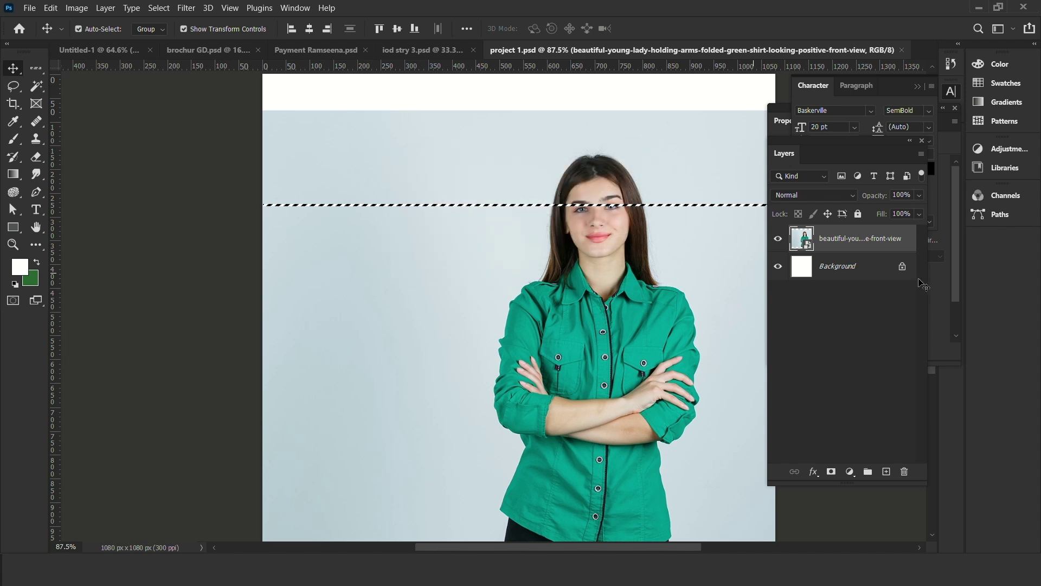
{"action": "right_click", "coordinate": [905, 247]}
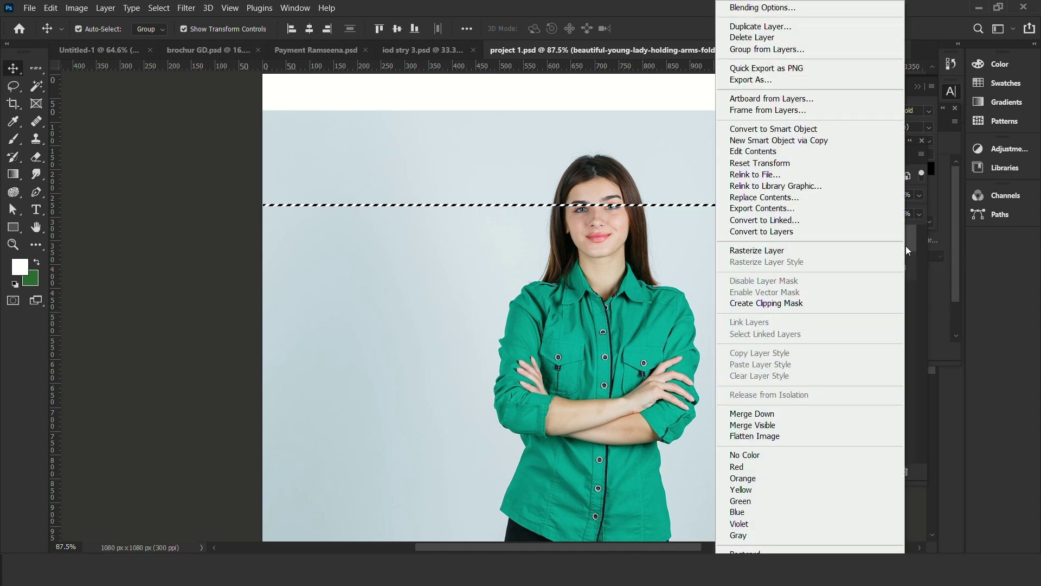
{"action": "left_click", "coordinate": [784, 251]}
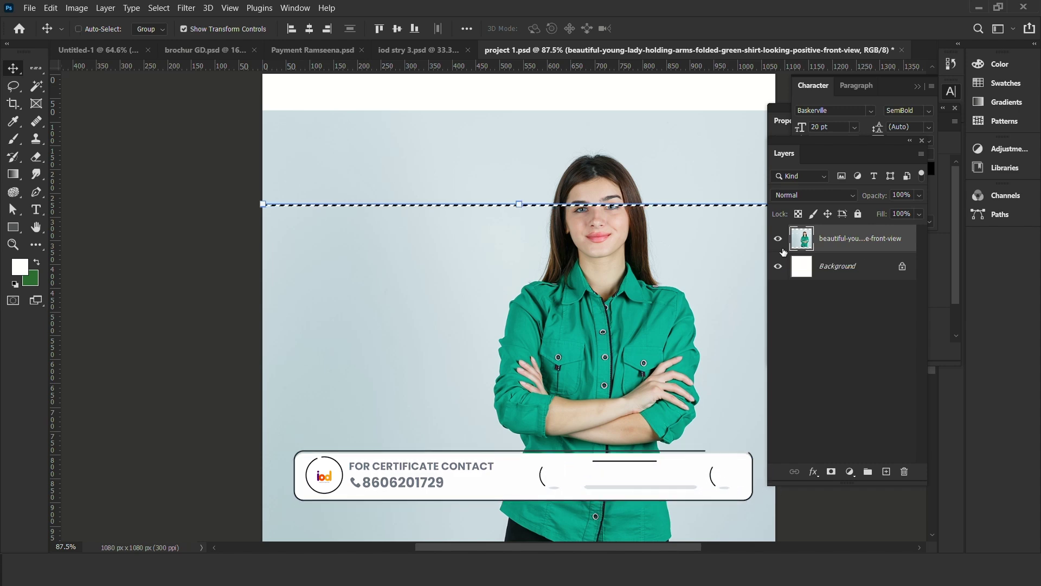
Delete the selected pixel row, deselect, and inspect the gap with the Background layer hidden and the photo shifted up and left
{"action": "key", "text": "ctrl+d"}
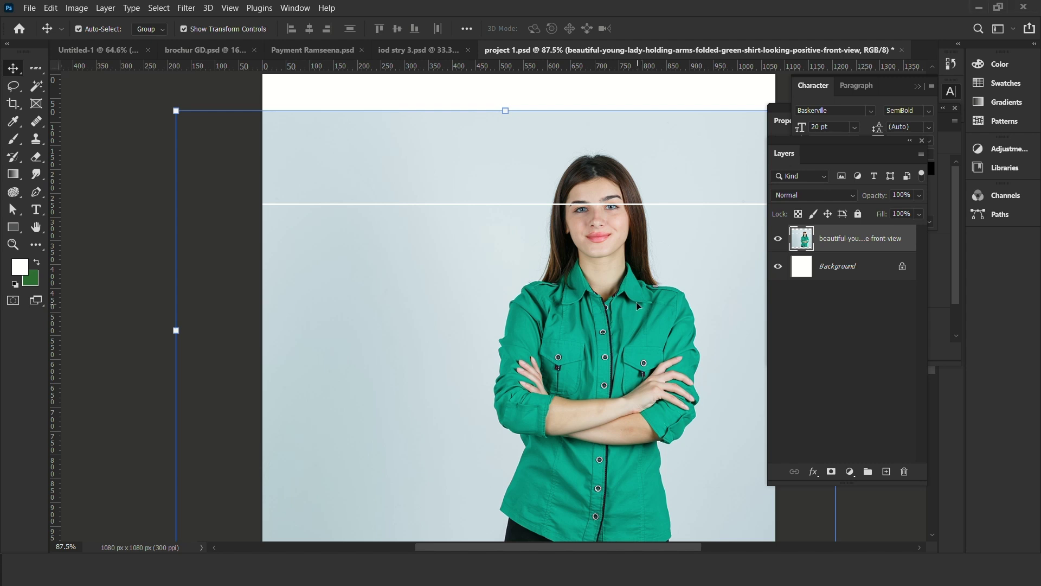
{"action": "left_click", "coordinate": [778, 266]}
{"action": "left_click_drag", "start_coordinate": [552, 277], "coordinate": [525, 233]}
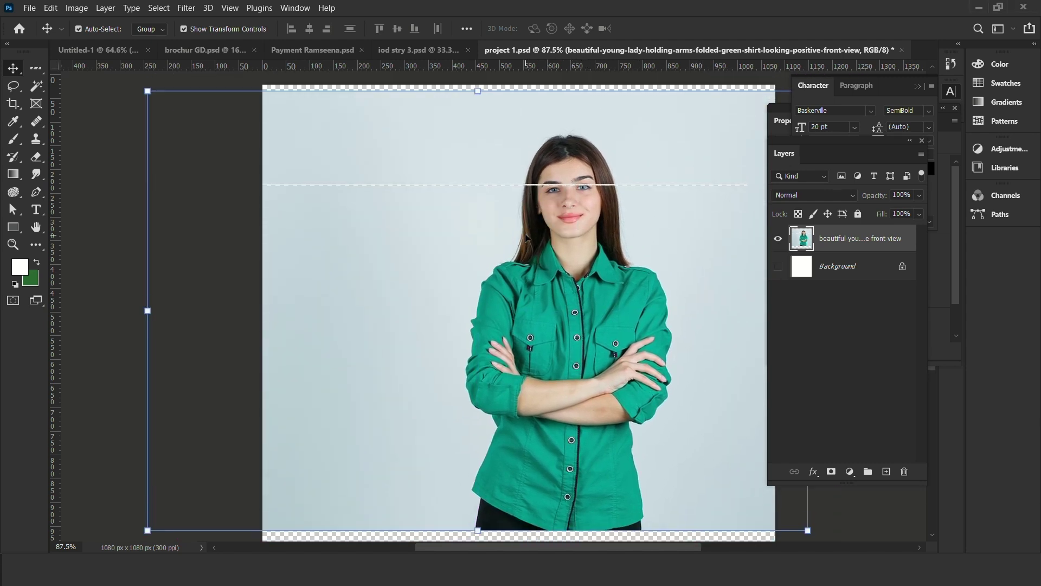
{"action": "scroll", "coordinate": [525, 233], "scroll_direction": "up", "scroll_amount": 3}
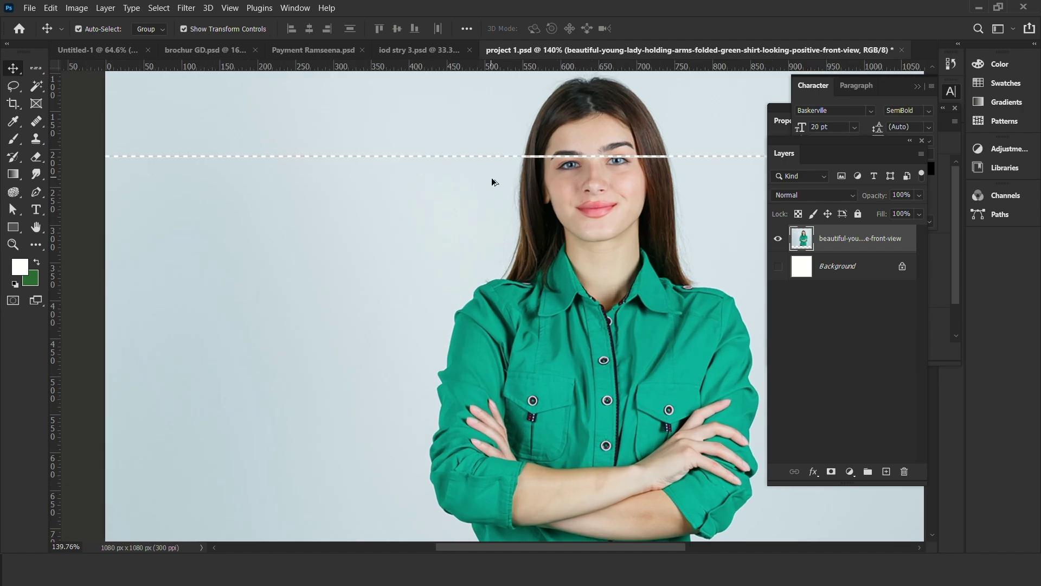
{"action": "scroll", "coordinate": [492, 179], "scroll_direction": "down", "scroll_amount": 5}
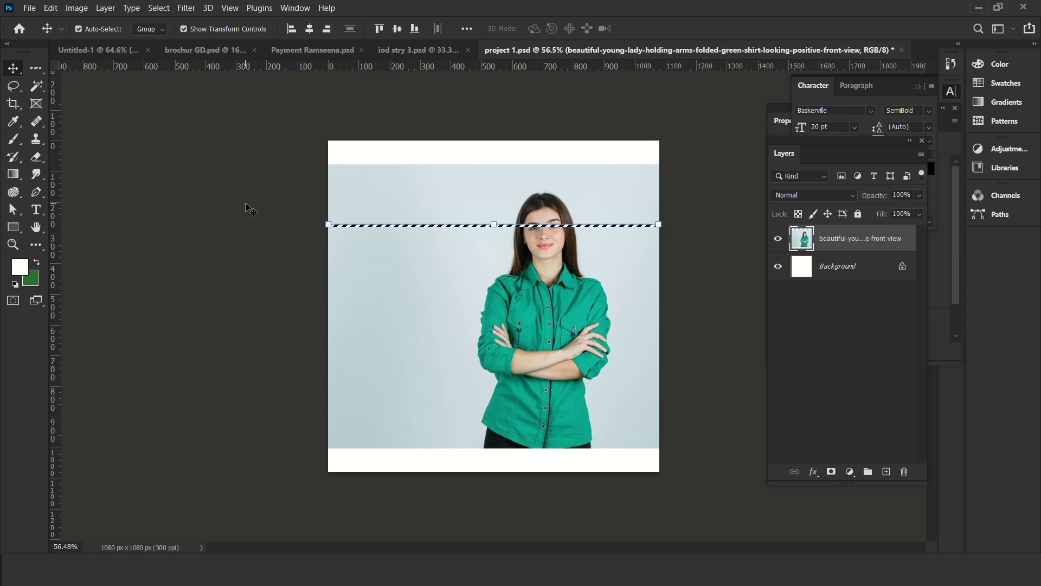
Fill the selected pixel row across the photo with the green background color and deselect it
{"action": "key", "text": "ctrl"}
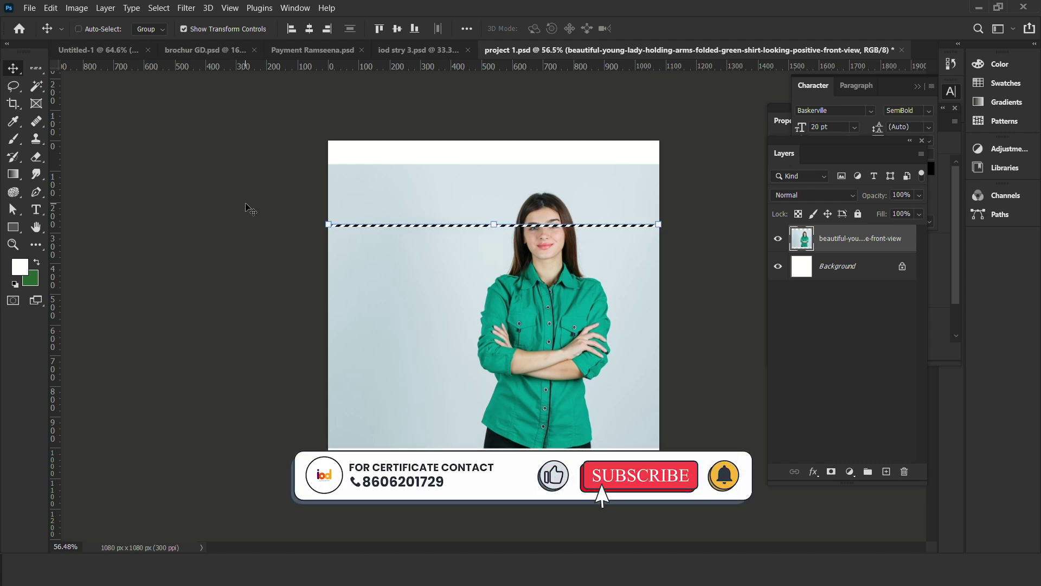
{"action": "key", "text": "ctrl+d"}
{"action": "scroll", "coordinate": [248, 204], "scroll_direction": "up", "scroll_amount": 5}
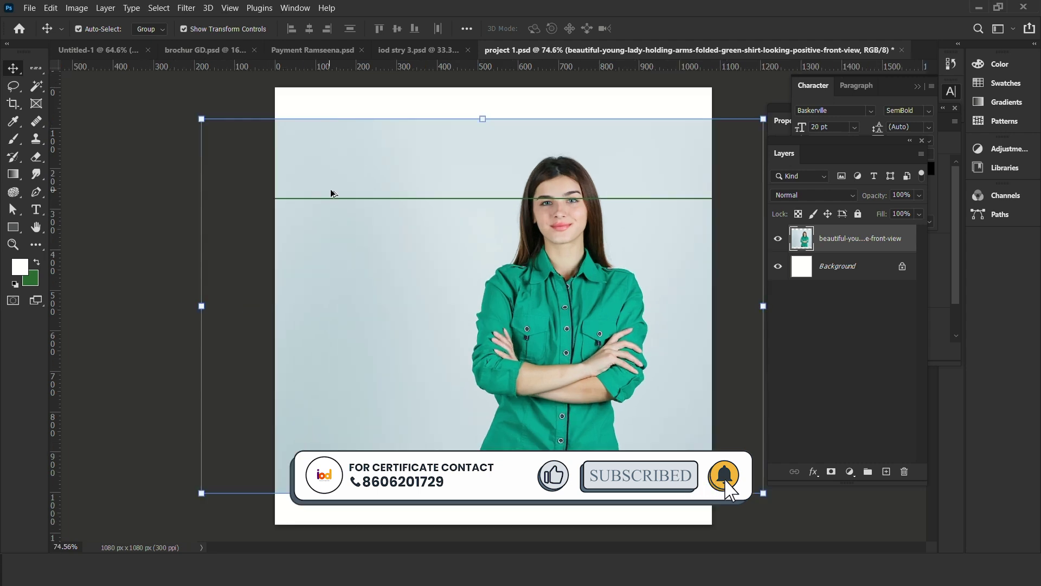
{"action": "scroll", "coordinate": [358, 218], "scroll_direction": "up", "scroll_amount": 3}
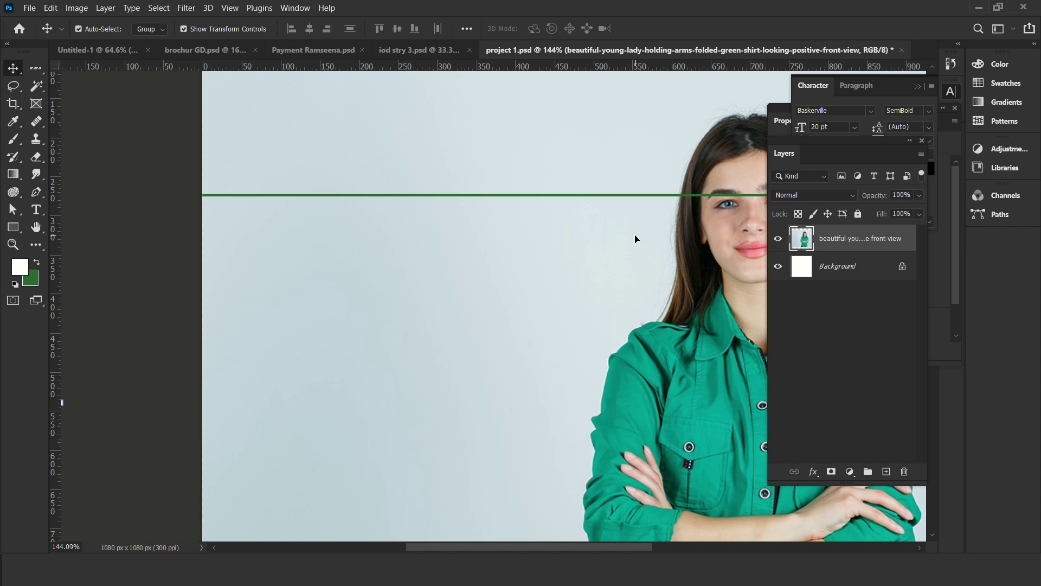
Move the photo 24 px left and 10 px up, and hide the Background layer
{"action": "left_click_drag", "start_coordinate": [636, 240], "coordinate": [609, 274]}
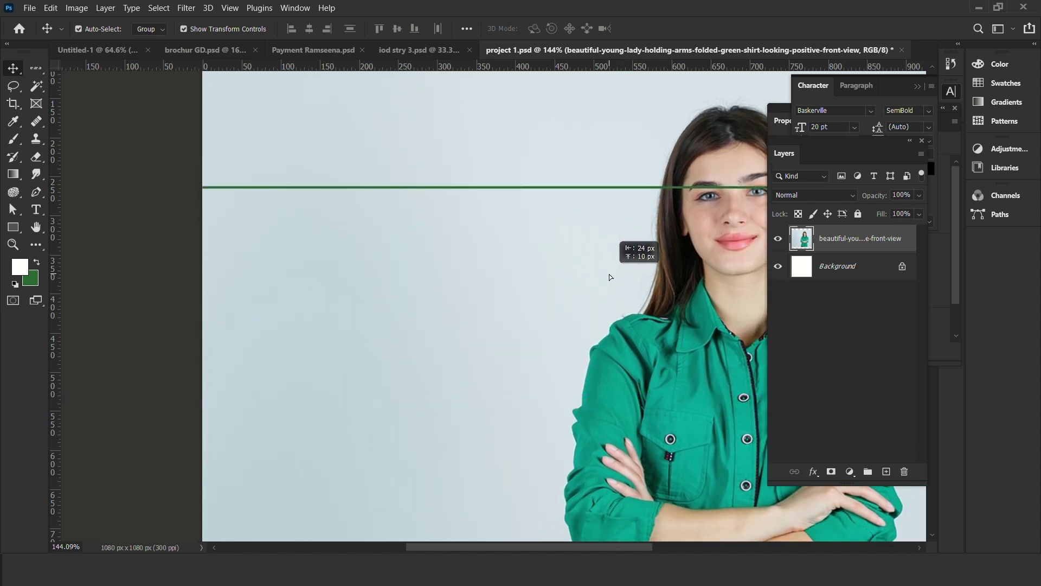
{"action": "left_click", "coordinate": [779, 266]}
{"action": "scroll", "coordinate": [584, 275], "scroll_direction": "down", "scroll_amount": 3, "text": "alt"}
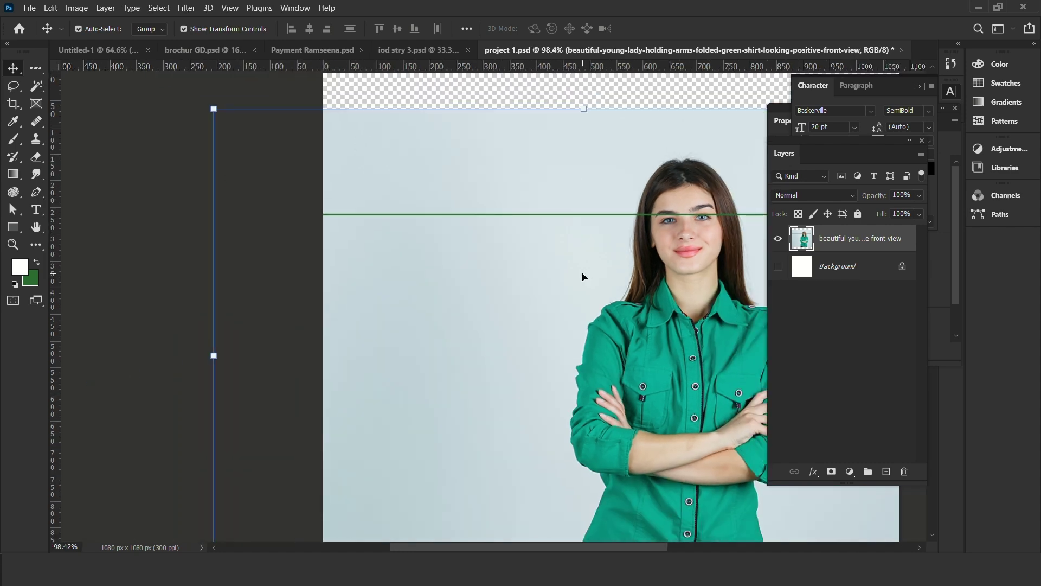
Undo the photo move, the hidden Background and the green fill back to the active single-row selection
{"action": "key", "text": "shift+Down"}
{"action": "key", "text": "shift+Right"}
{"action": "key", "text": "shift+Right"}
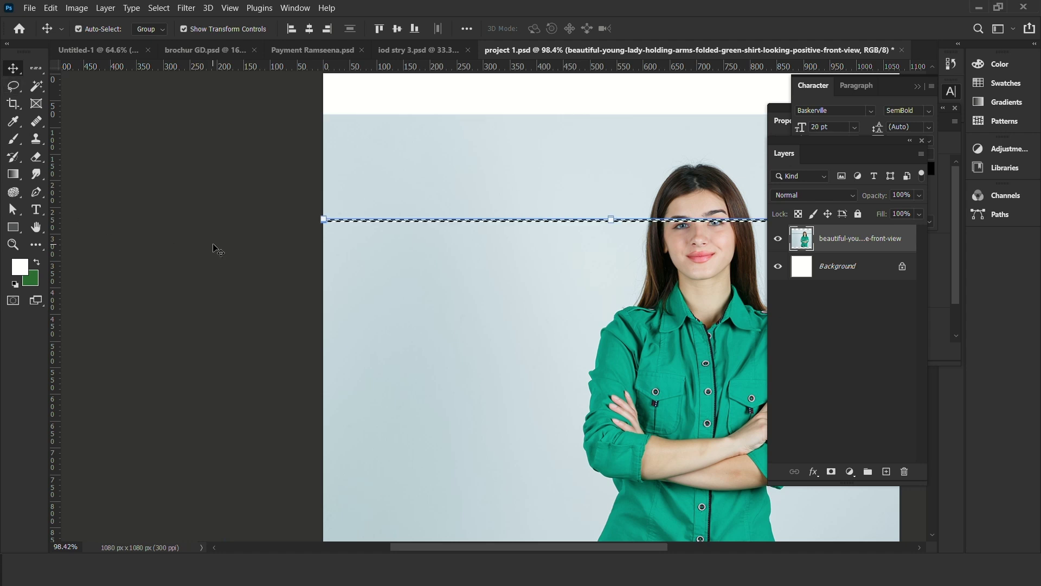
Turn the selected pixel row across the photo white, deselect it, and shift the photo slightly up and left
{"action": "key", "text": "ctrl"}
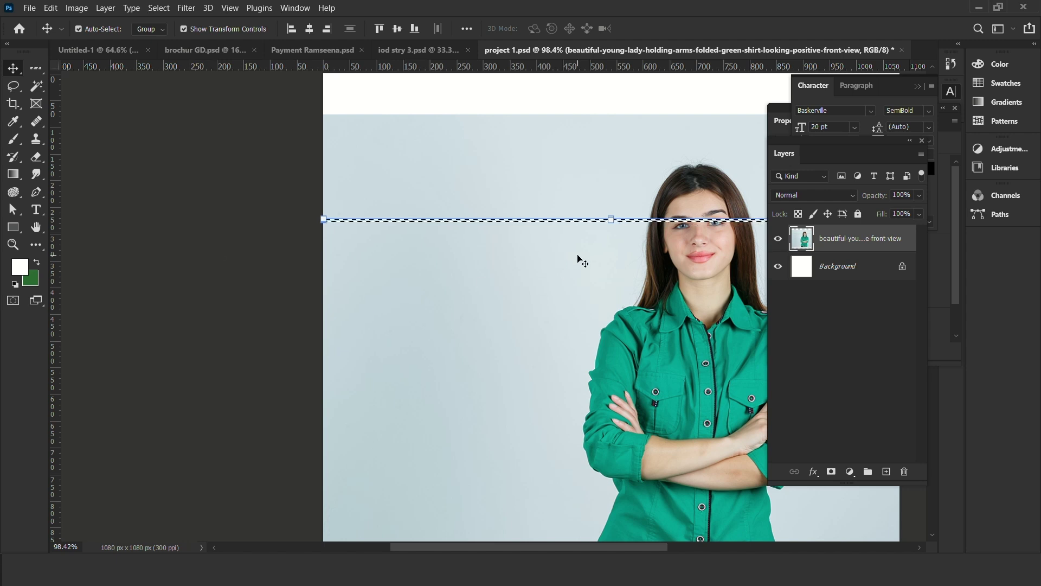
{"action": "key", "text": "Delete"}
{"action": "key", "text": "ctrl+d"}
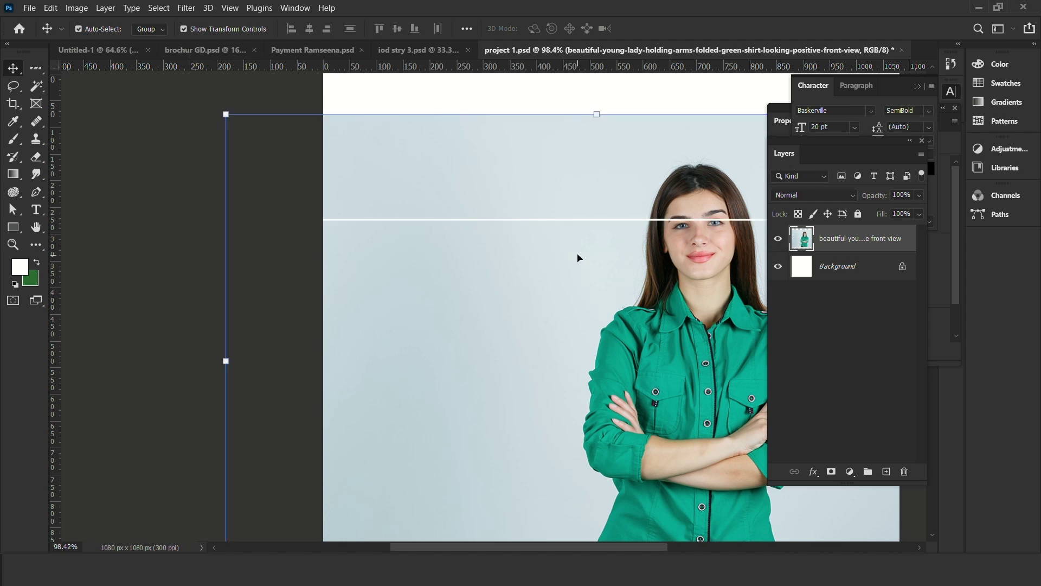
{"action": "mouse_move", "coordinate": [655, 210]}
{"action": "left_mouse_down"}
{"action": "mouse_move", "coordinate": [650, 177]}
{"action": "mouse_move", "coordinate": [647, 205]}
{"action": "left_mouse_up"}
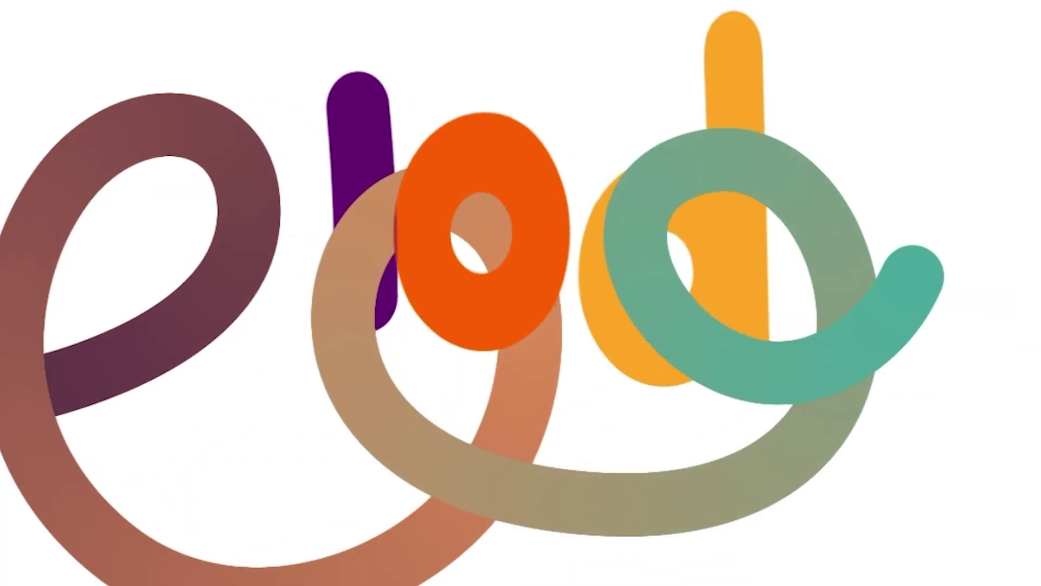